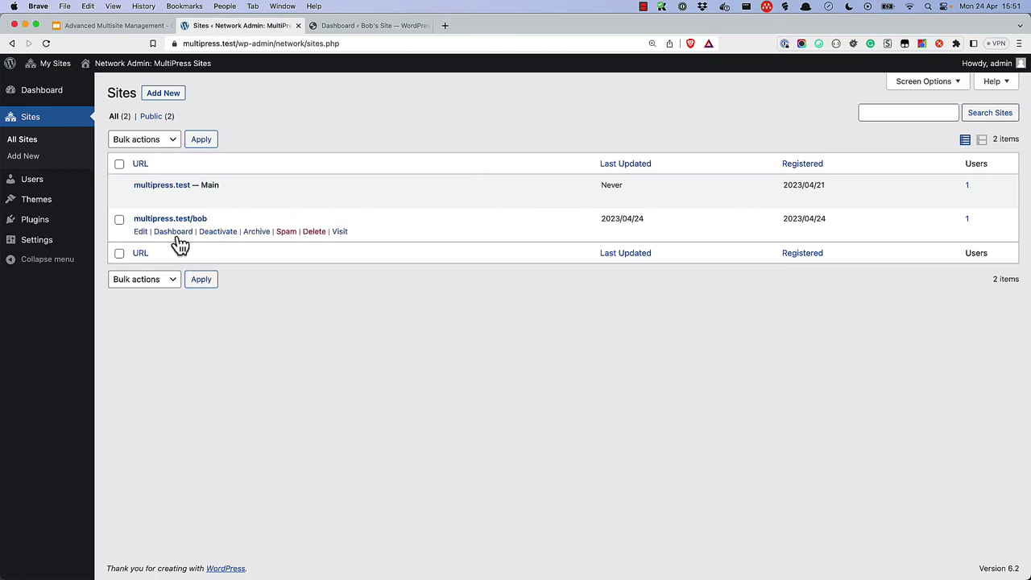
# - Deactivate the multipress.test/bob site so the Sites list marks it Deleted
pyautogui.click(218, 232)
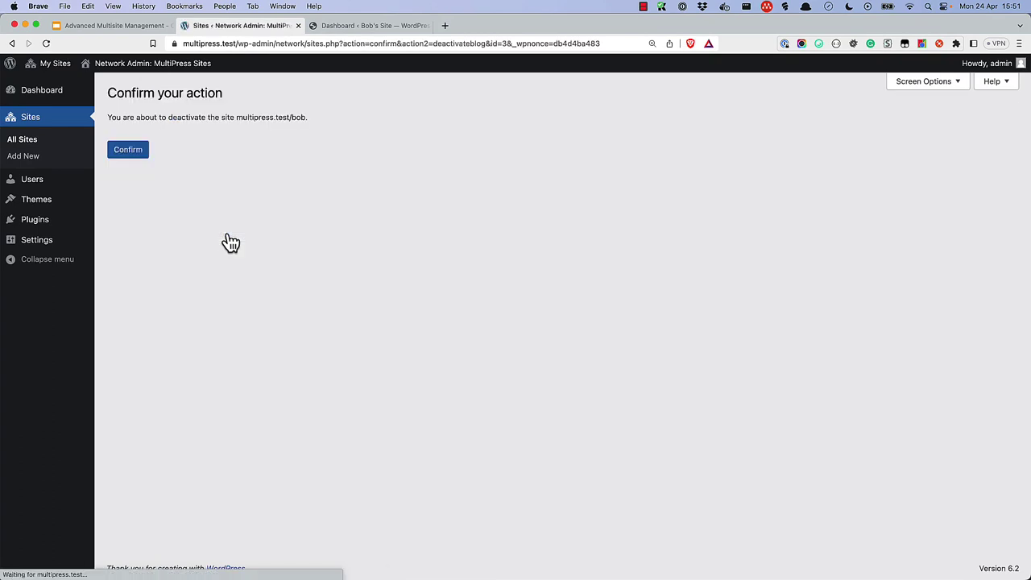
pyautogui.click(128, 151)
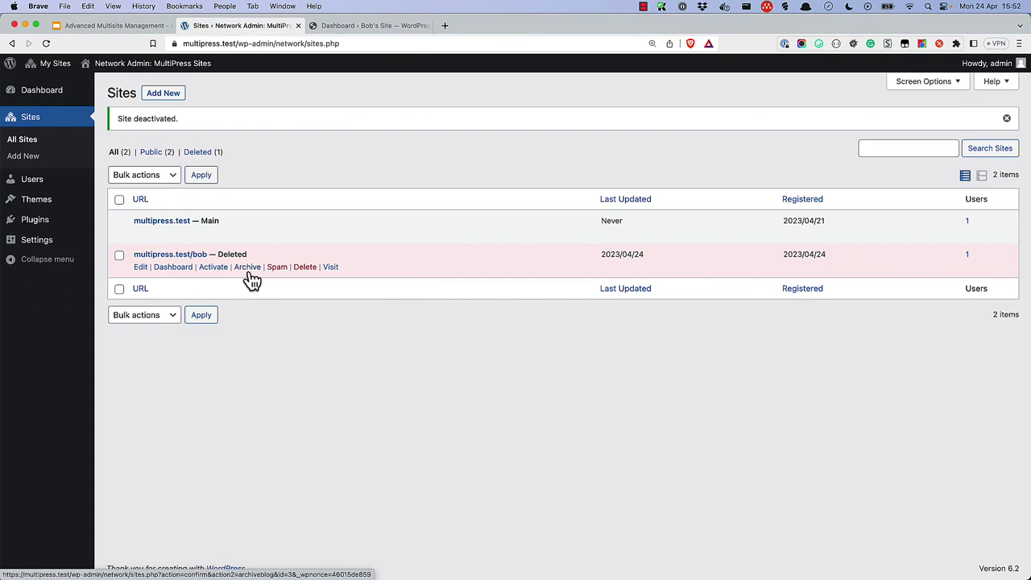
# - Archive the multipress.test/bob site, then flag it as spam, confirming each action
pyautogui.click(249, 269)
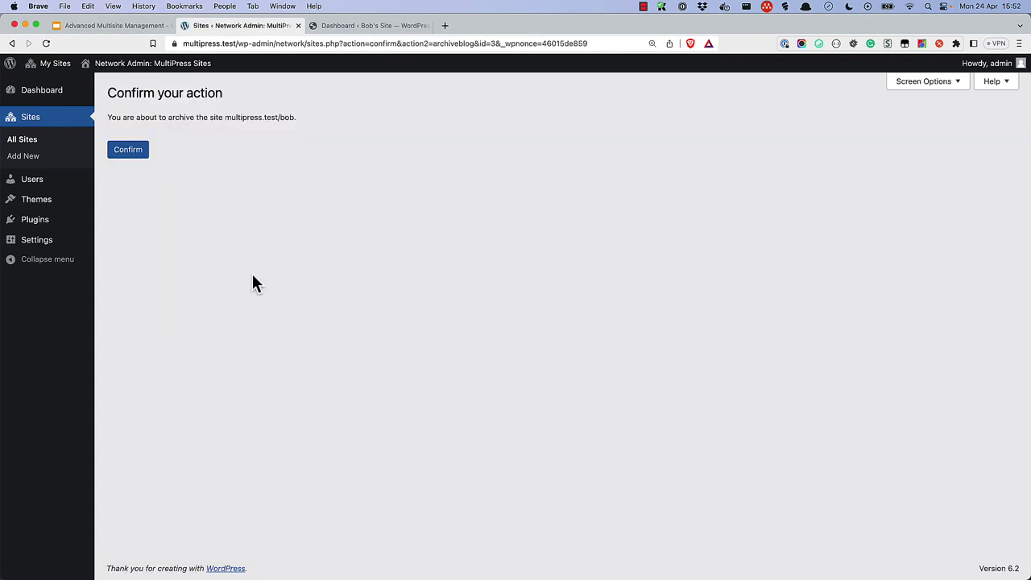
pyautogui.click(133, 153)
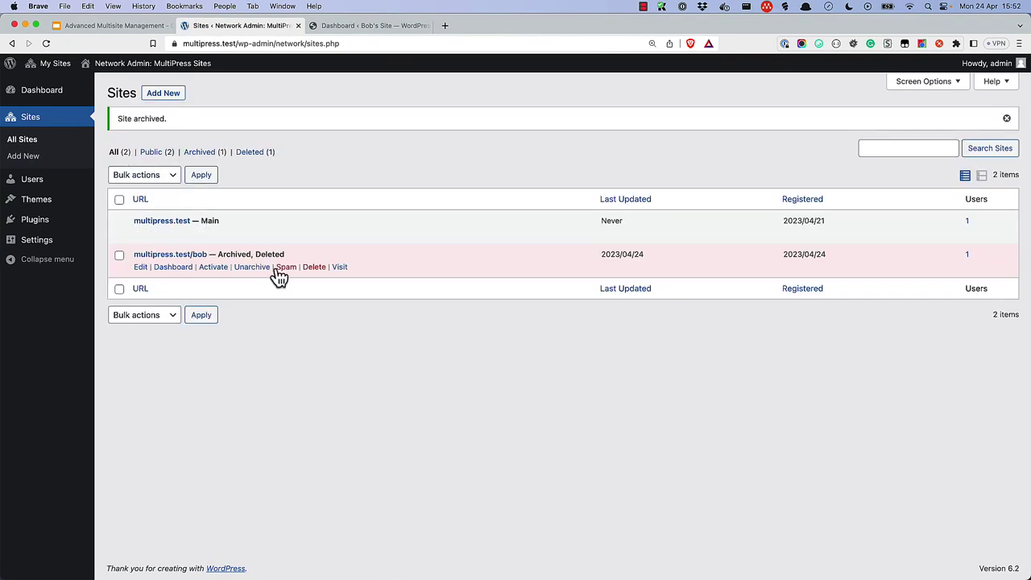
pyautogui.click(287, 268)
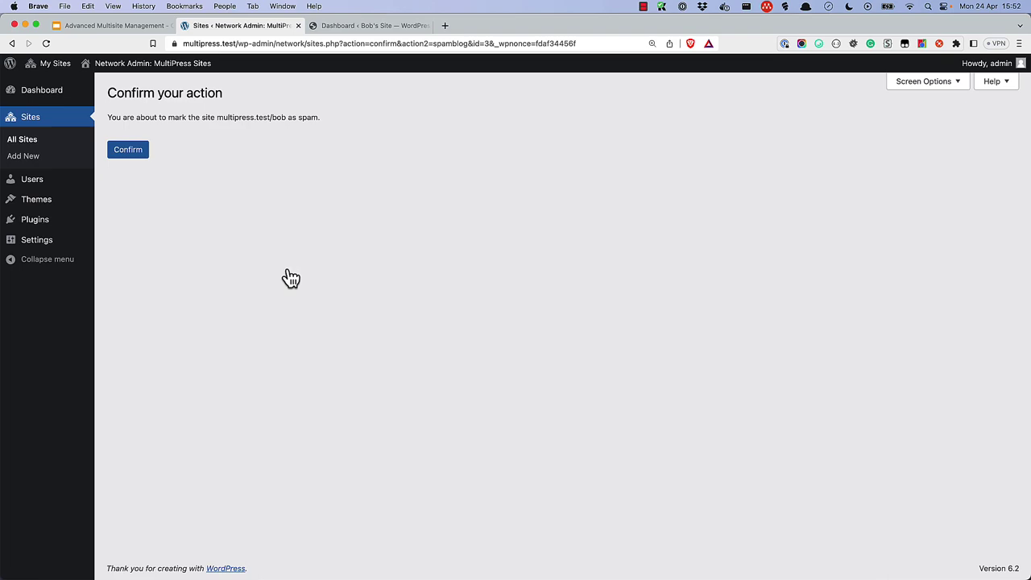
pyautogui.click(134, 153)
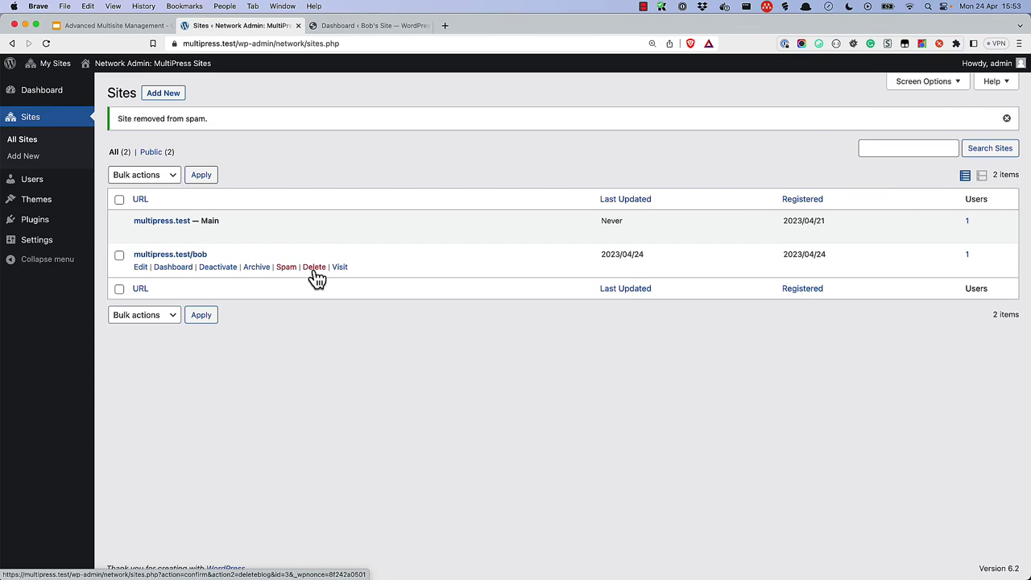
pyautogui.click(315, 270)
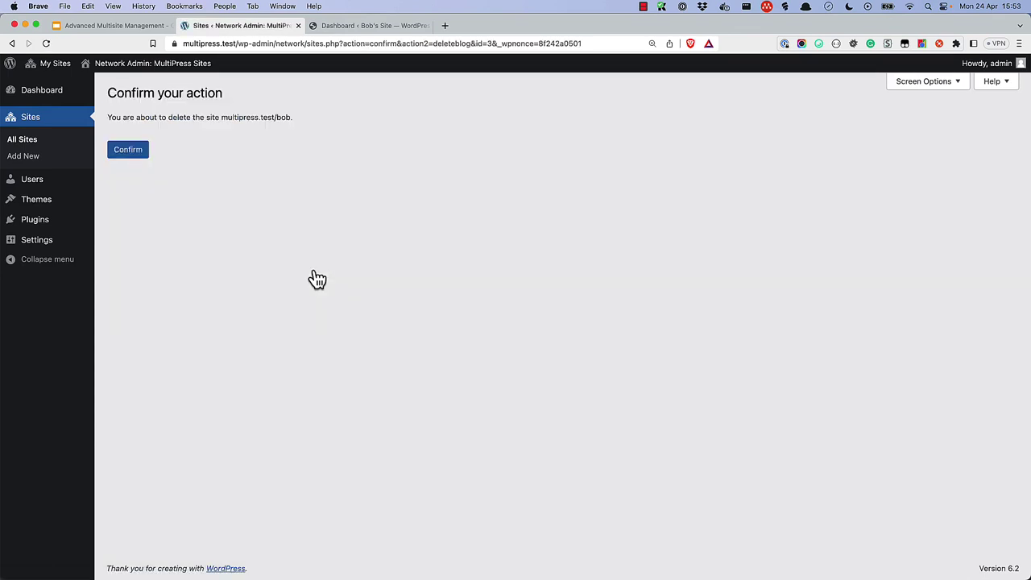
pyautogui.click(143, 157)
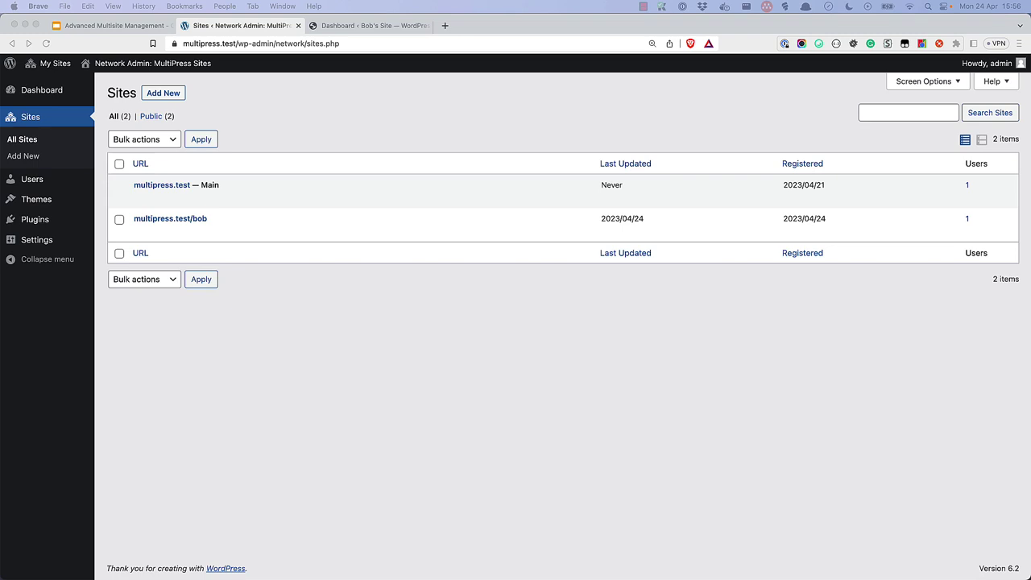
# - Export all of the bob subsite's content and save the XML file to the Desktop
pyautogui.click(734, 438)
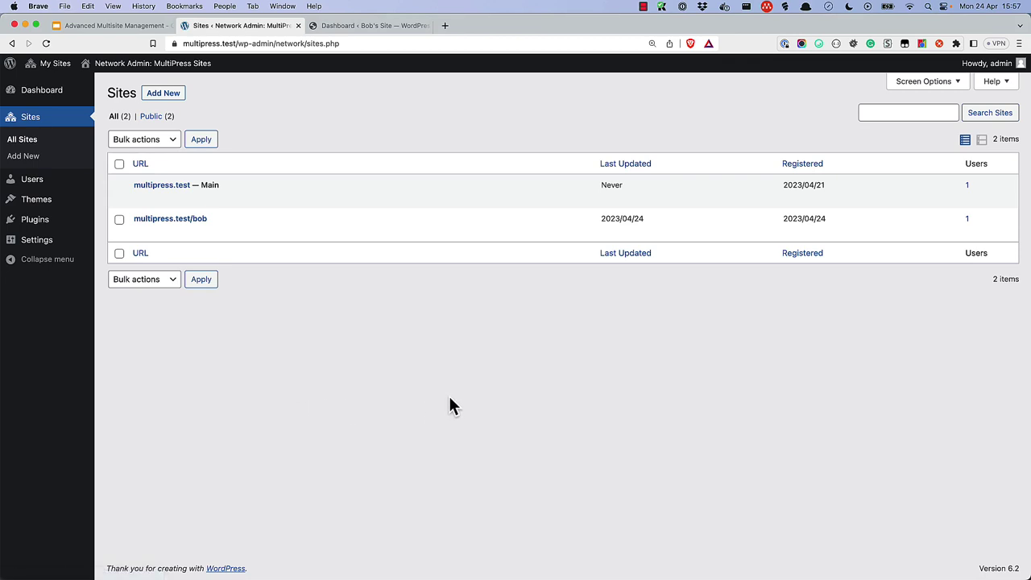
pyautogui.click(169, 233)
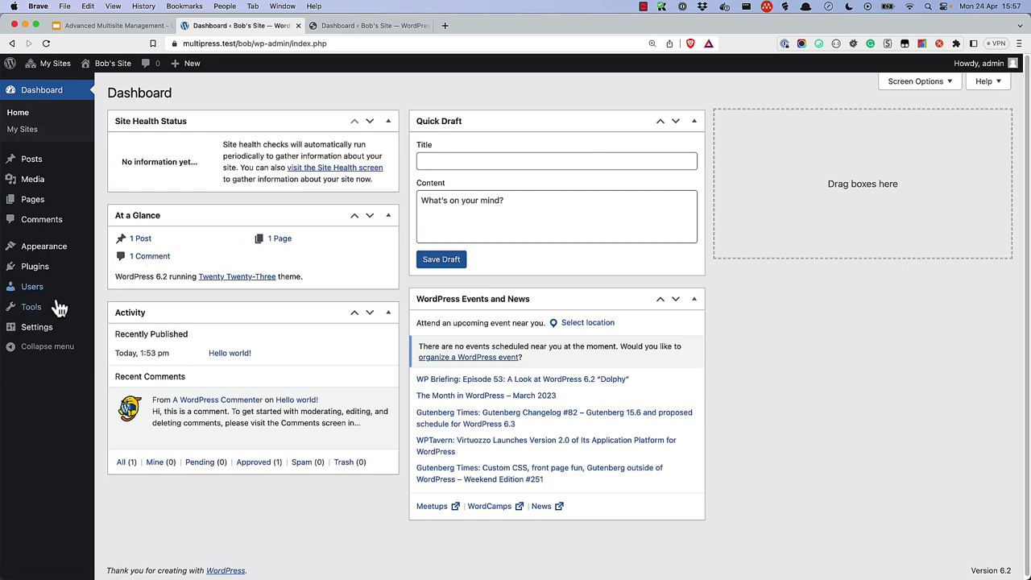
pyautogui.moveTo(36, 307)
pyautogui.click(119, 345)
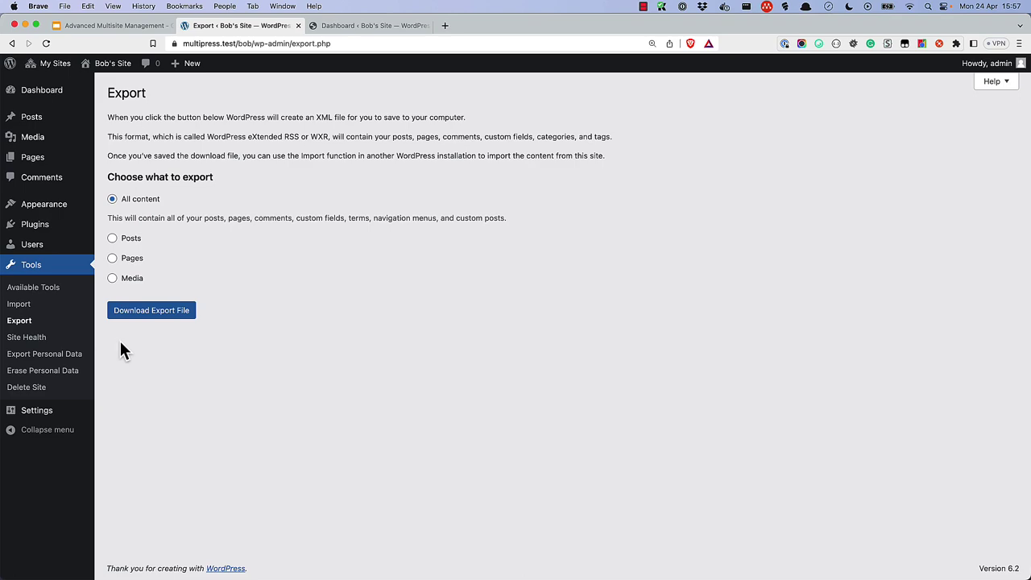
pyautogui.click(160, 315)
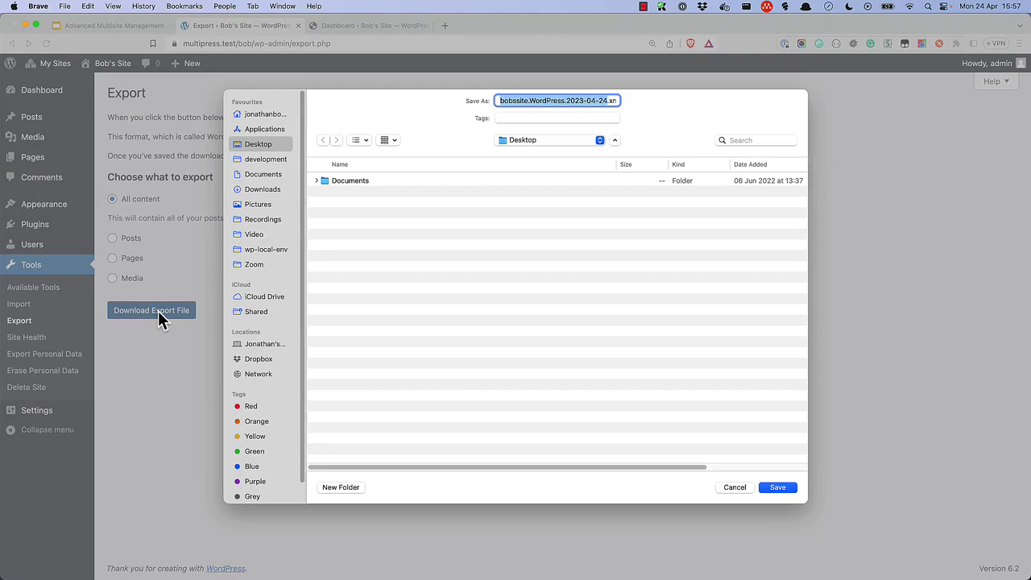
pyautogui.click(787, 487)
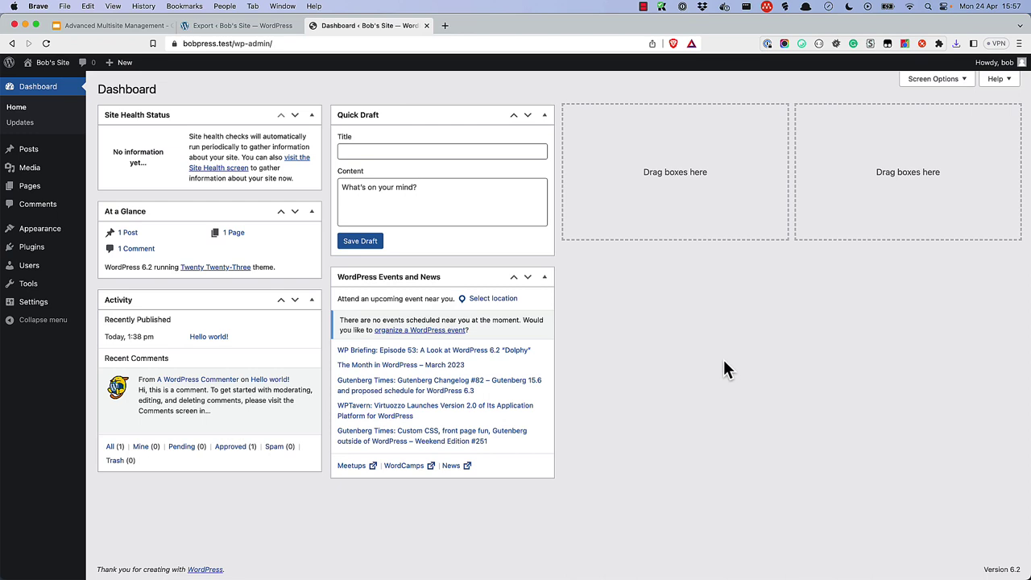
# - Install the WordPress importer from Tools > Import on bobpress.test and run it
pyautogui.moveTo(30, 286)
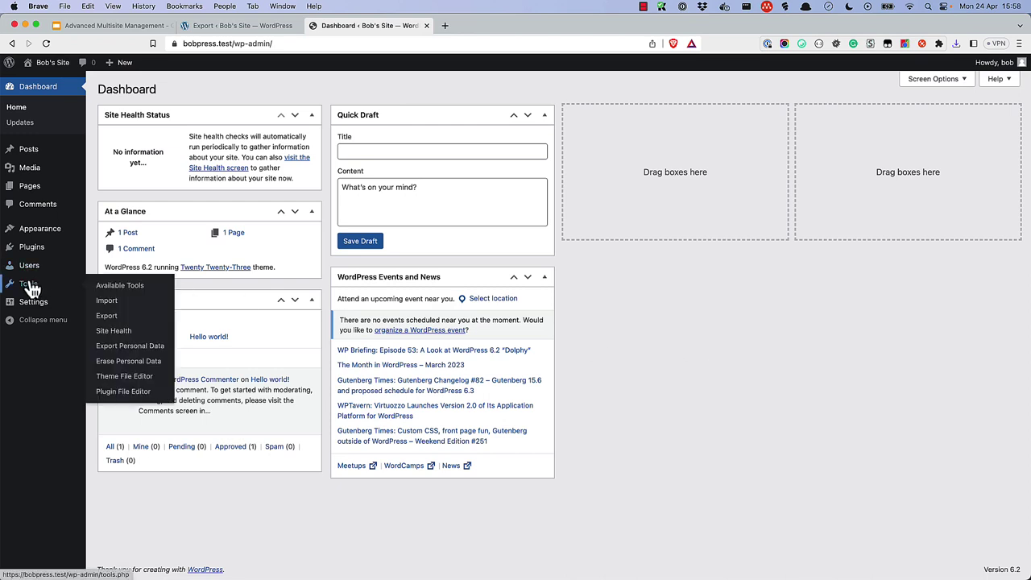
pyautogui.click(107, 303)
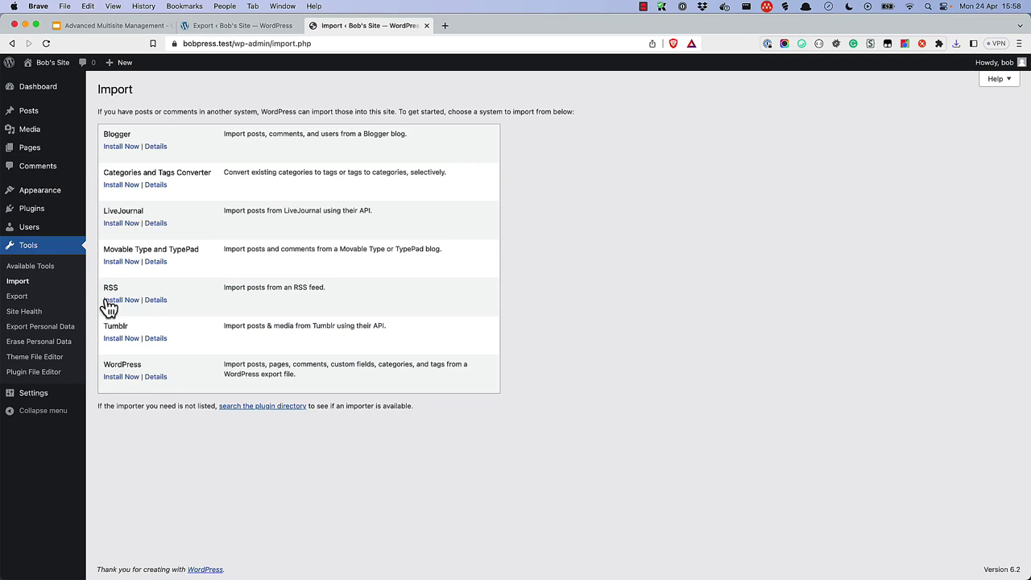
pyautogui.click(127, 380)
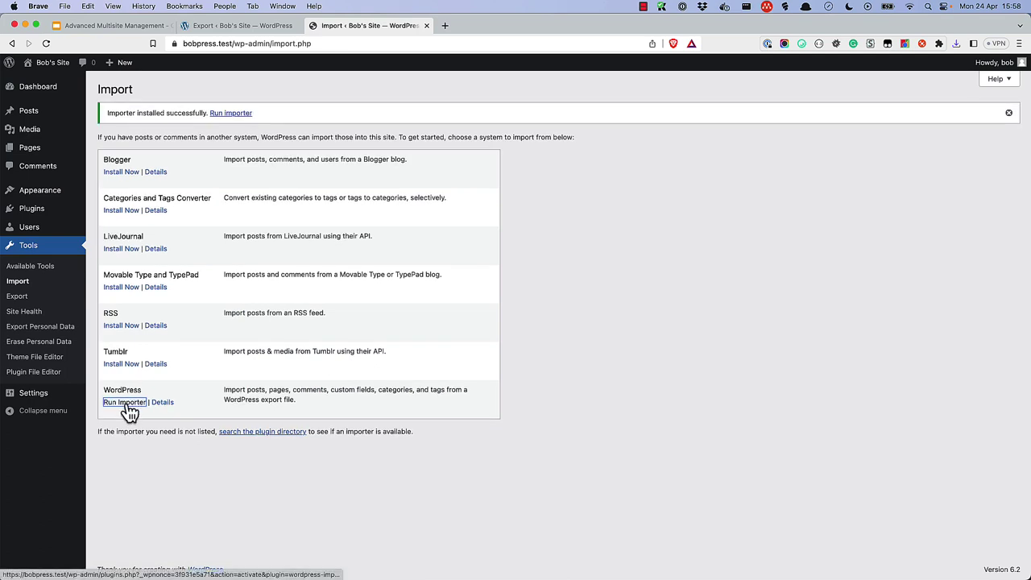
pyautogui.click(126, 402)
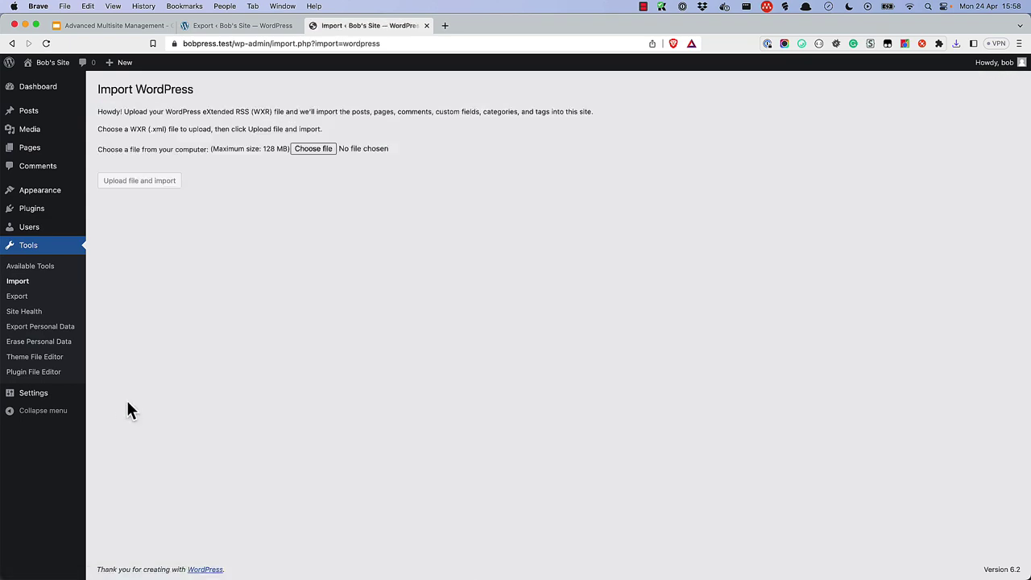
# - Import bobssite.WordPress.2023-04-24.xml from the Desktop, assigning its posts to the existing user
pyautogui.click(308, 150)
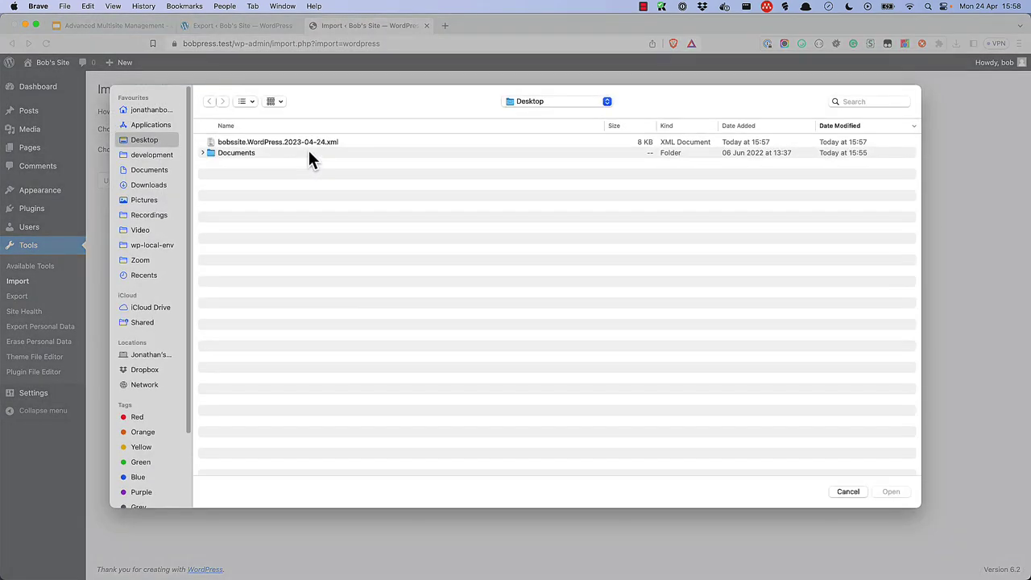
pyautogui.click(303, 144)
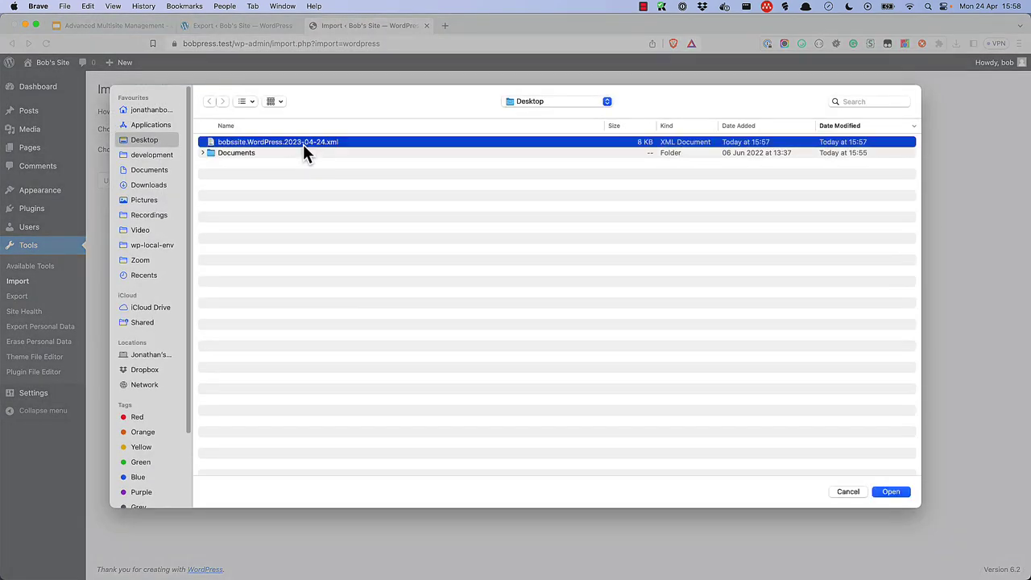
pyautogui.click(889, 493)
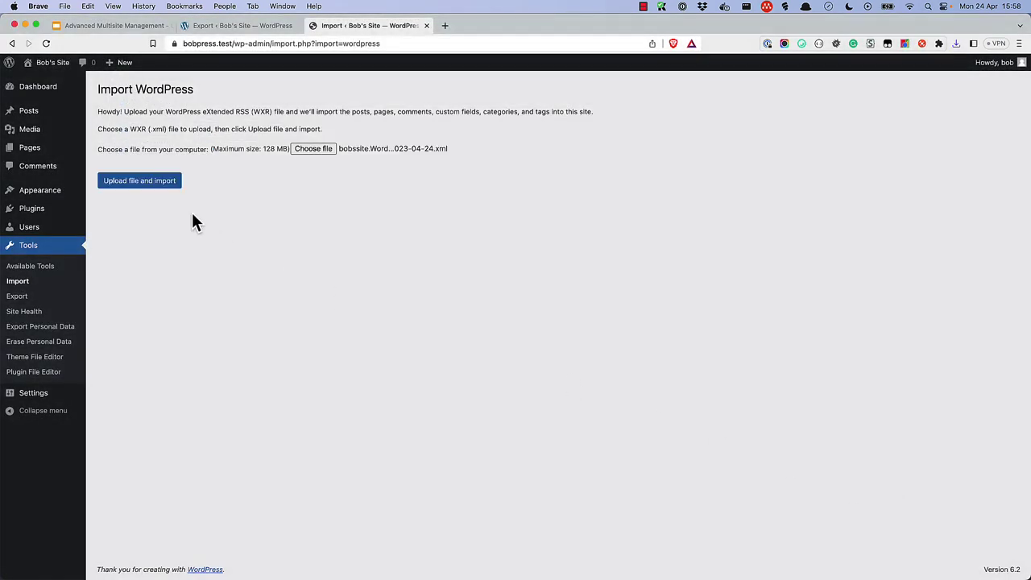
pyautogui.click(146, 190)
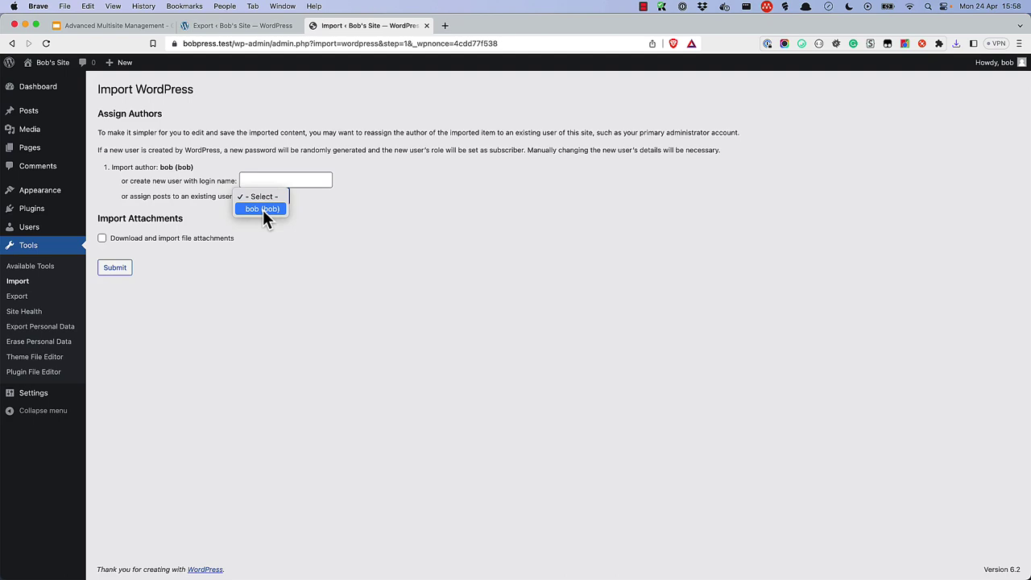
pyautogui.click(263, 209)
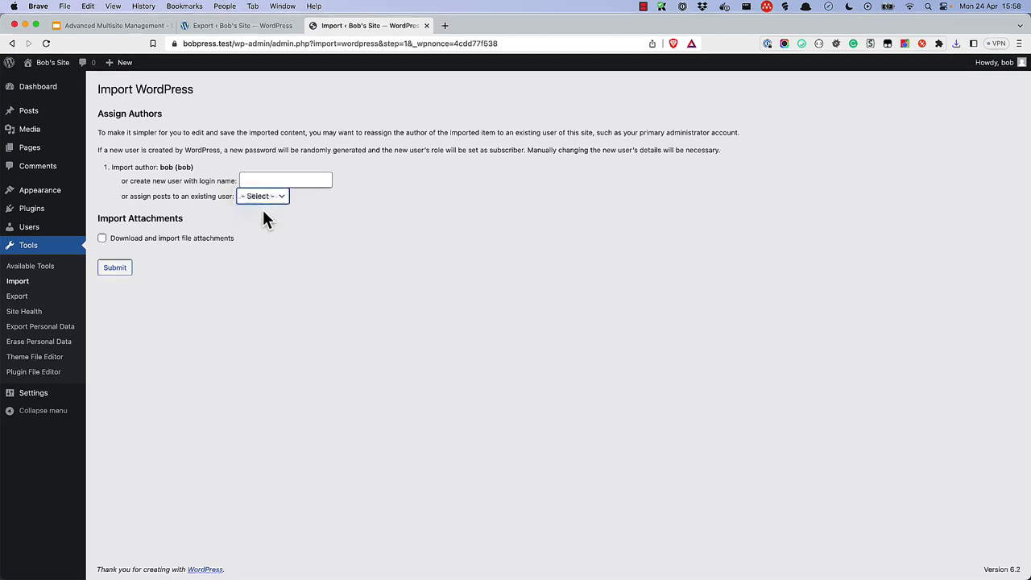
pyautogui.click(118, 271)
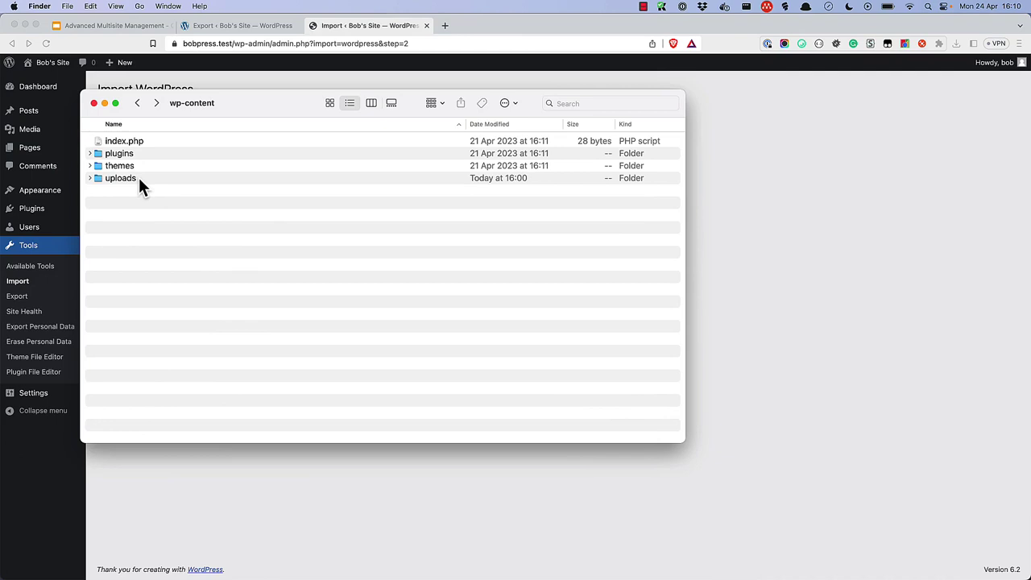
# - Open wp-content's uploads > sites > 4 folder in Finder to find its 2023 folder
pyautogui.doubleClick(138, 178)
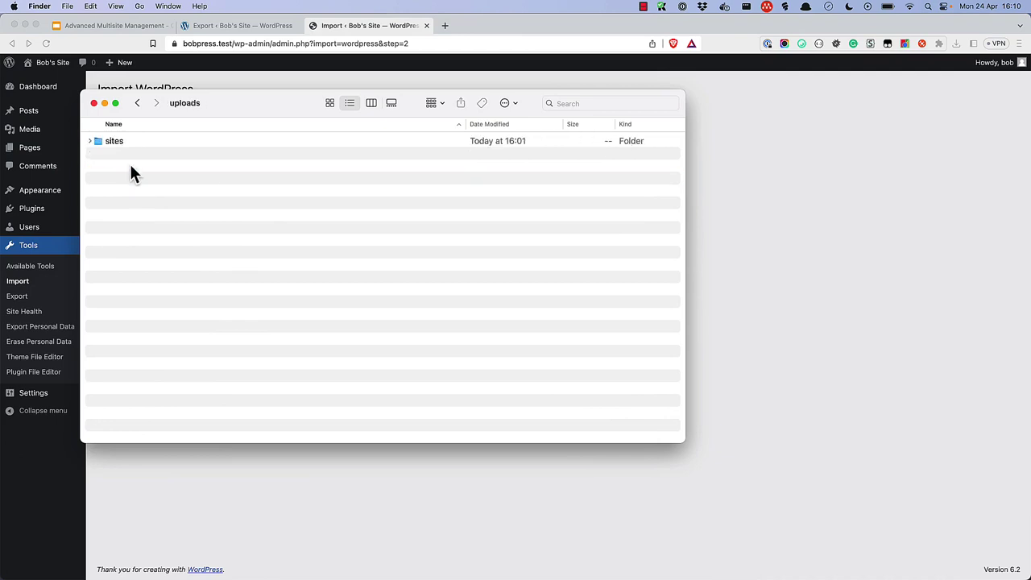
pyautogui.doubleClick(122, 142)
pyautogui.doubleClick(107, 141)
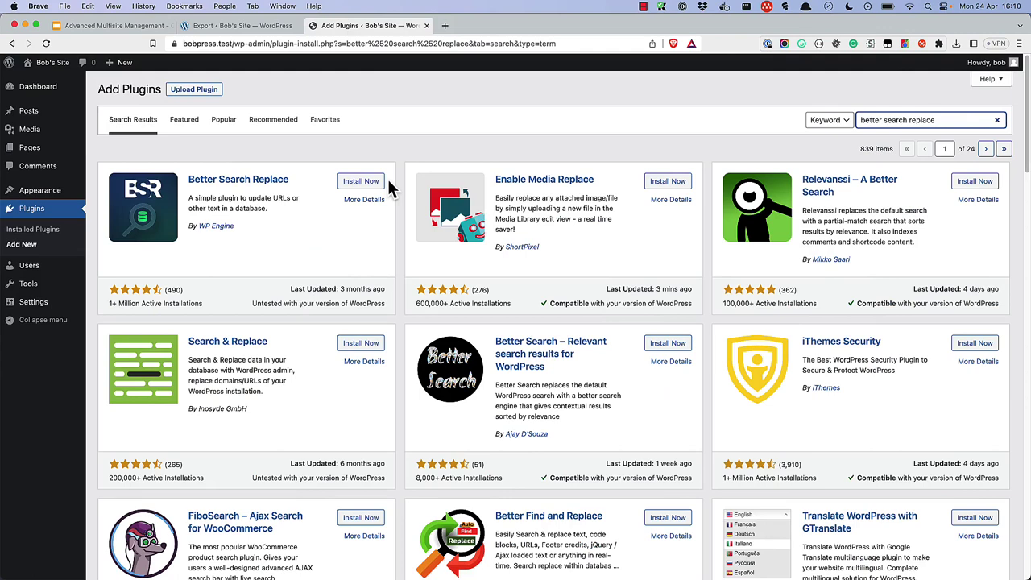
pyautogui.click(368, 183)
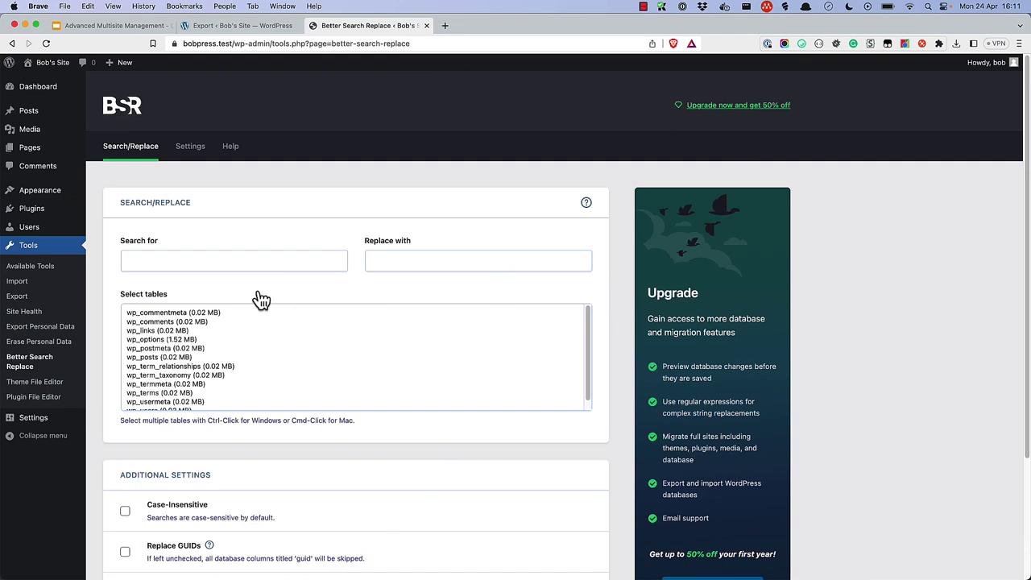
pyautogui.click(203, 256)
pyautogui.write('https://multipress.test/bob/')
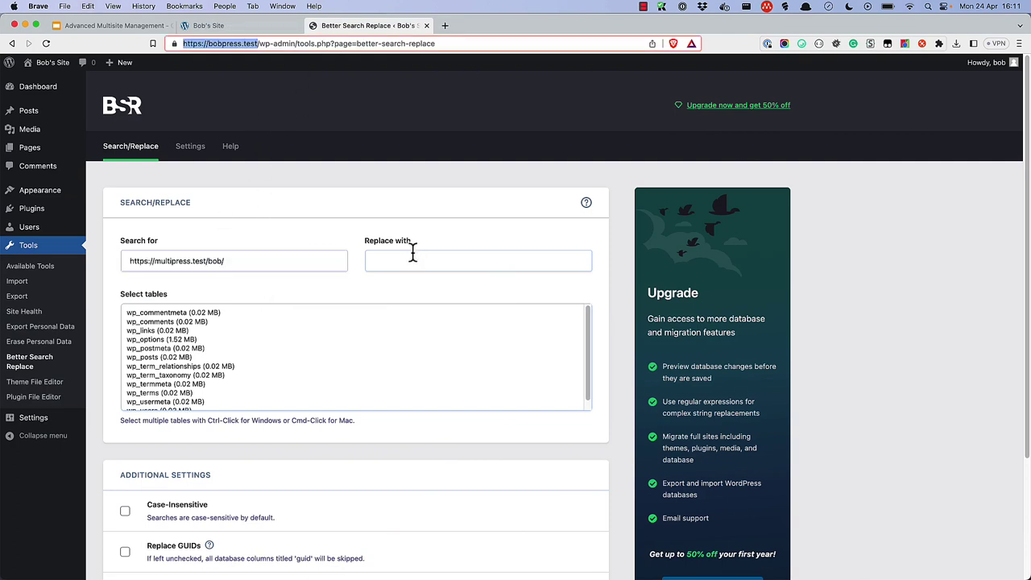
pyautogui.click(413, 255)
pyautogui.write('https://bobpress.test/')
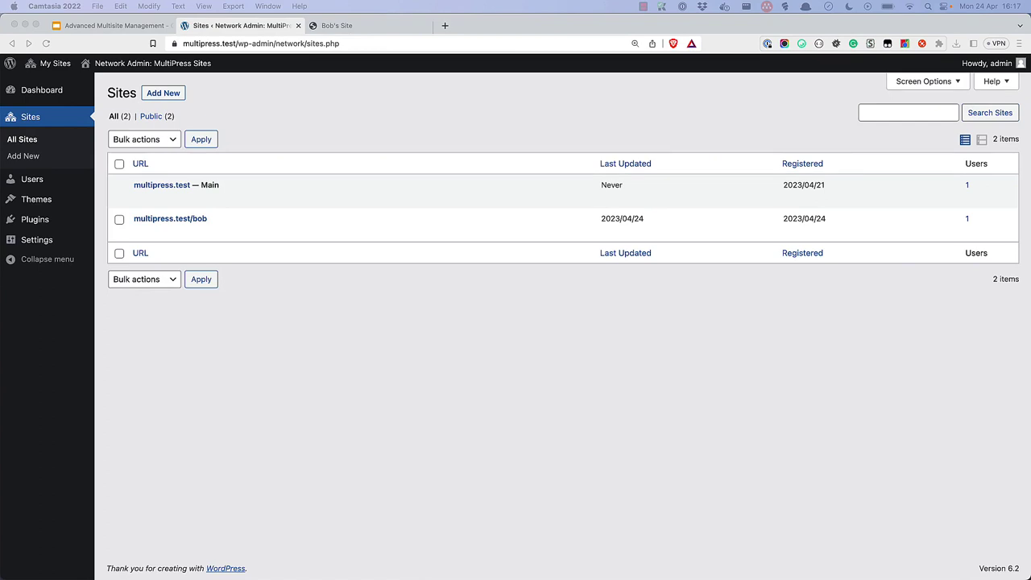
# - Delete the multipress.test/bob subsite from the network, leaving only the main site
pyautogui.click(319, 267)
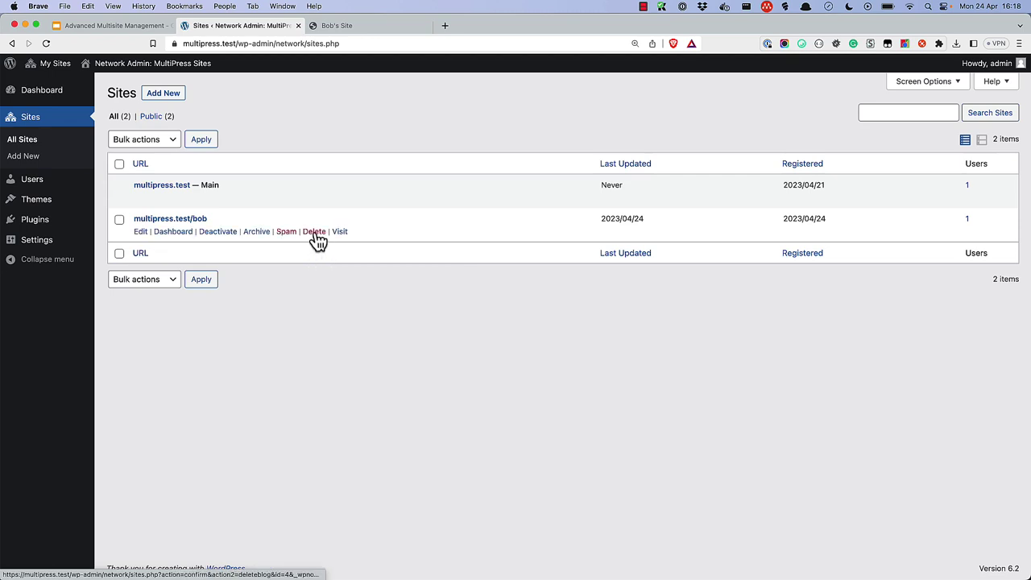
pyautogui.click(316, 232)
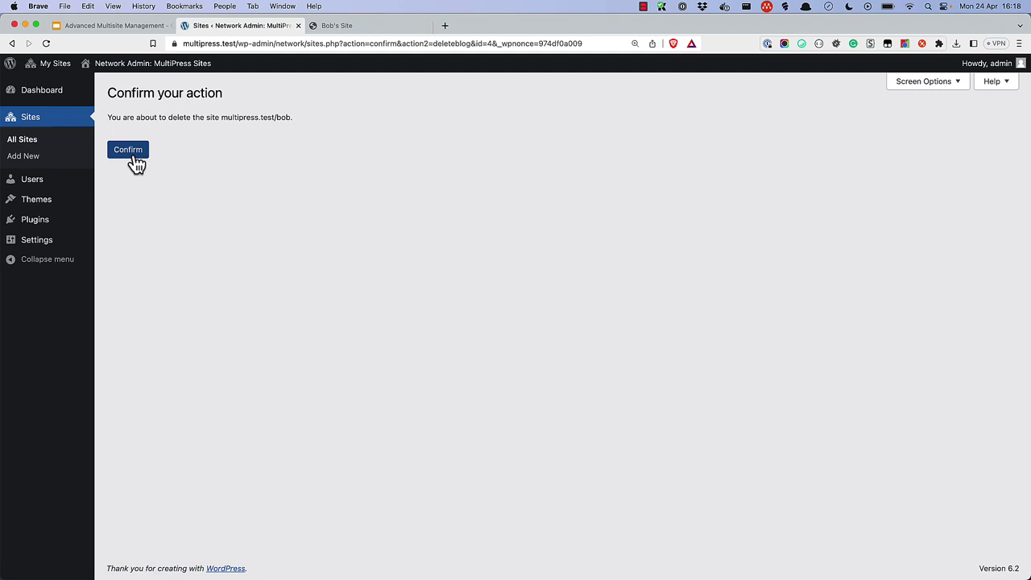
pyautogui.click(135, 153)
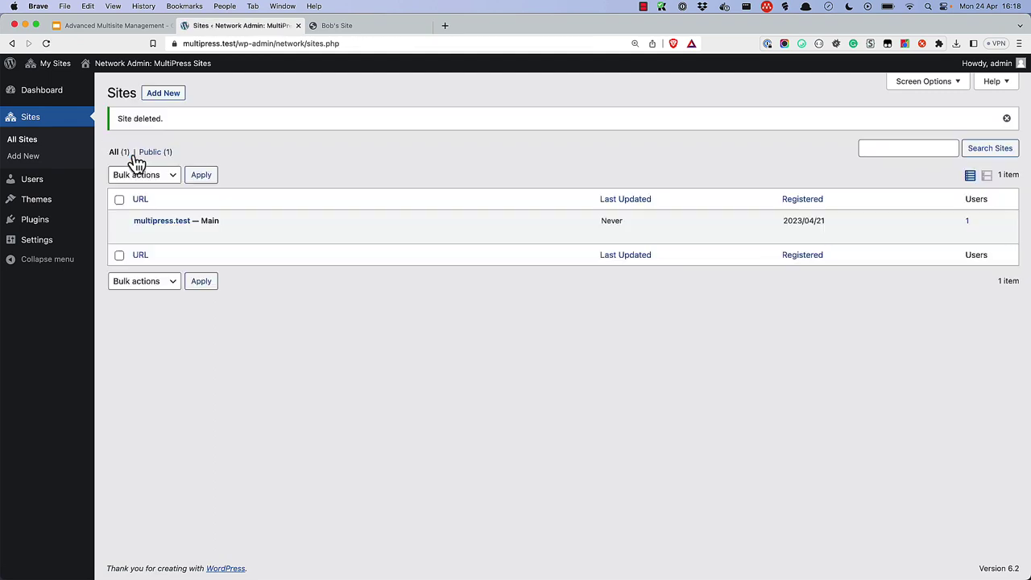
# - Permanently delete the subsite's user account from the network's All Users list
pyautogui.click(43, 184)
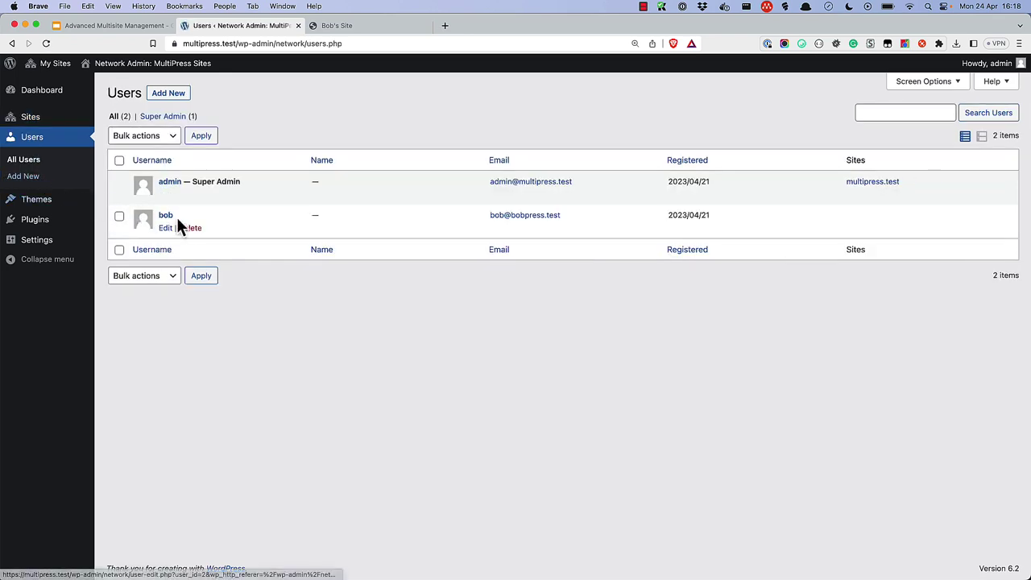
pyautogui.click(191, 229)
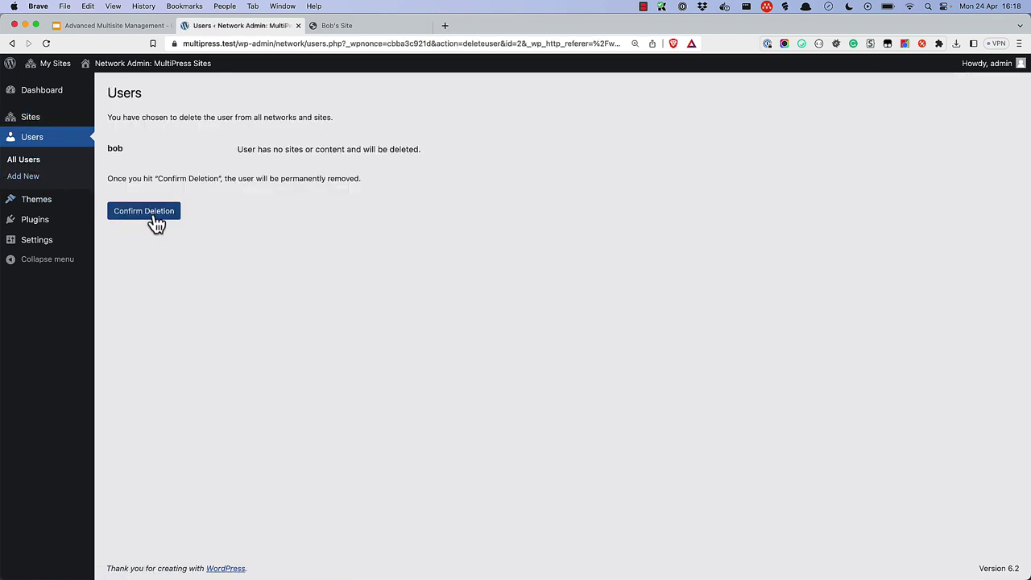
pyautogui.click(156, 214)
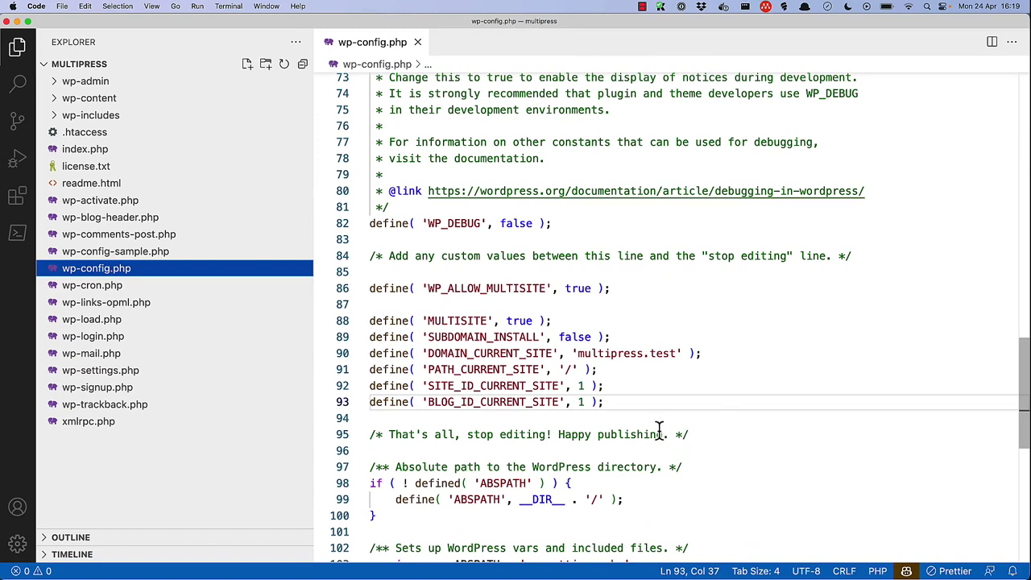
# - Remove the WP_ALLOW_MULTISITE and other multisite defines on lines 86–93 of wp-config.php
pyautogui.moveTo(614, 405); pyautogui.dragTo(362, 292)
pyautogui.press('BackSpace')
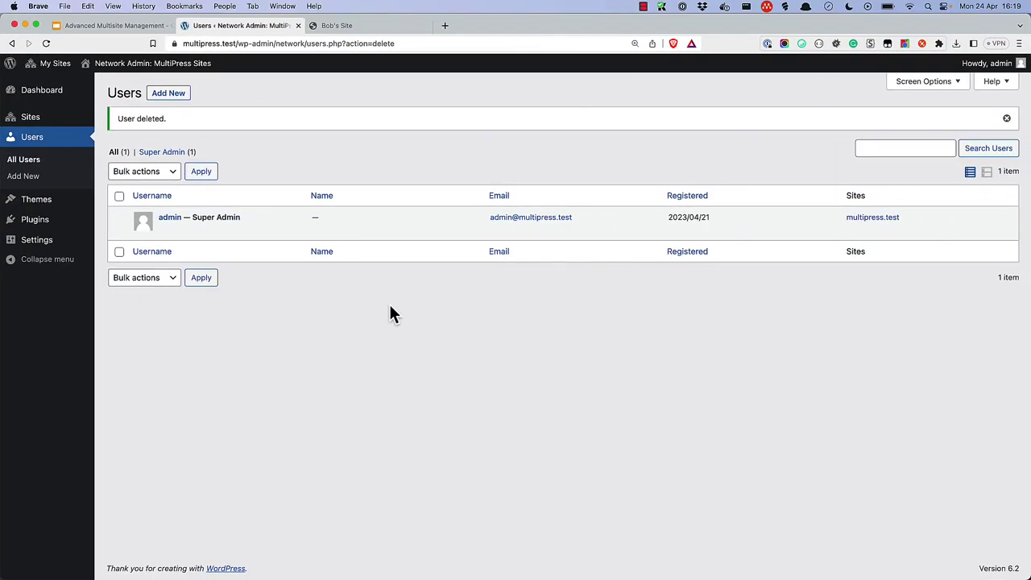
# - Reload the network users page and log back in as admin with the admin password
pyautogui.click(47, 44)
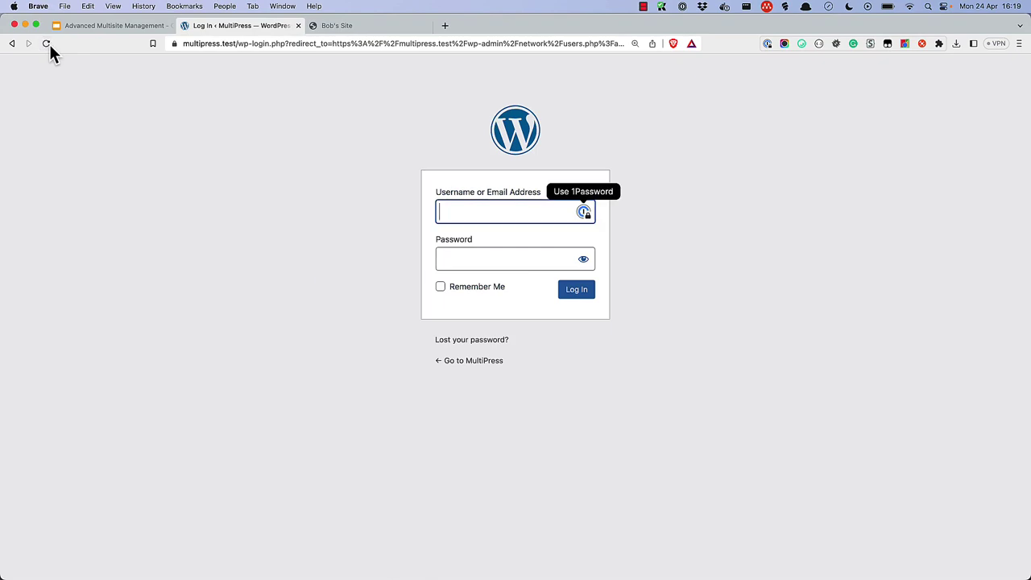
pyautogui.write('adm')
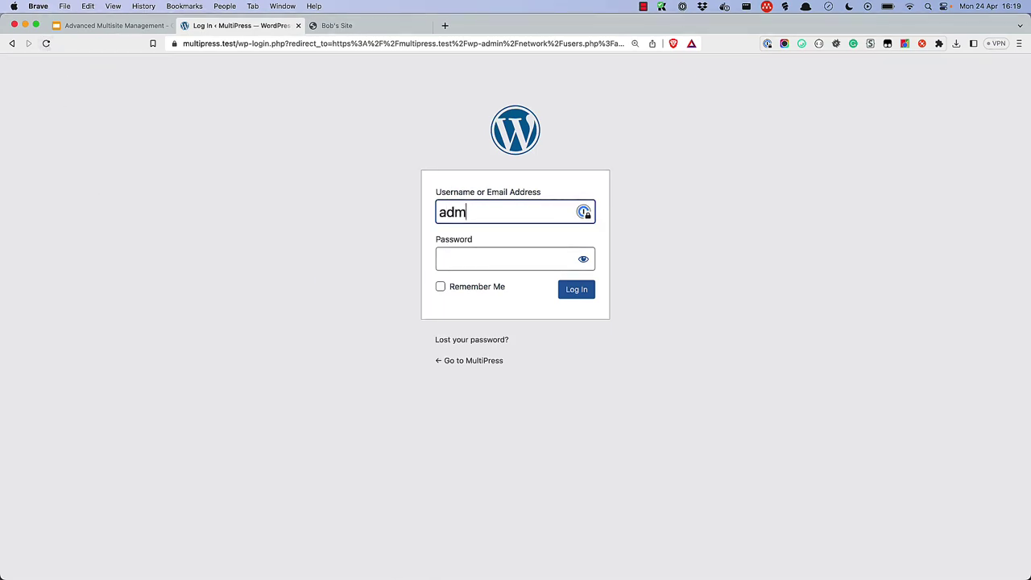
pyautogui.write('in')
pyautogui.press('Tab')
pyautogui.write('password')
pyautogui.press('Return')
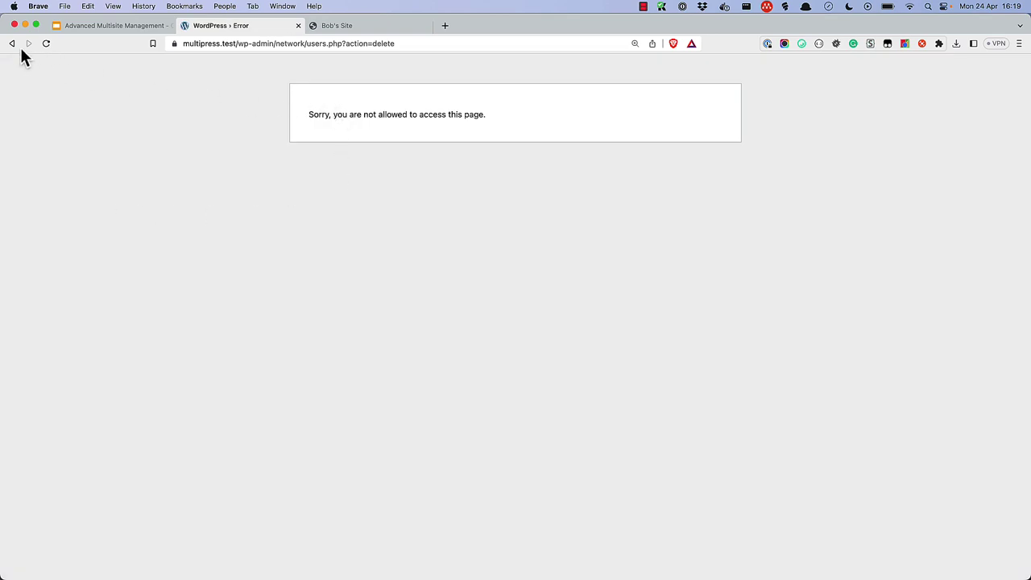
# - Go back past the access error and return to the MultiPress site from the admin bar
pyautogui.click(11, 47)
pyautogui.click(11, 47)
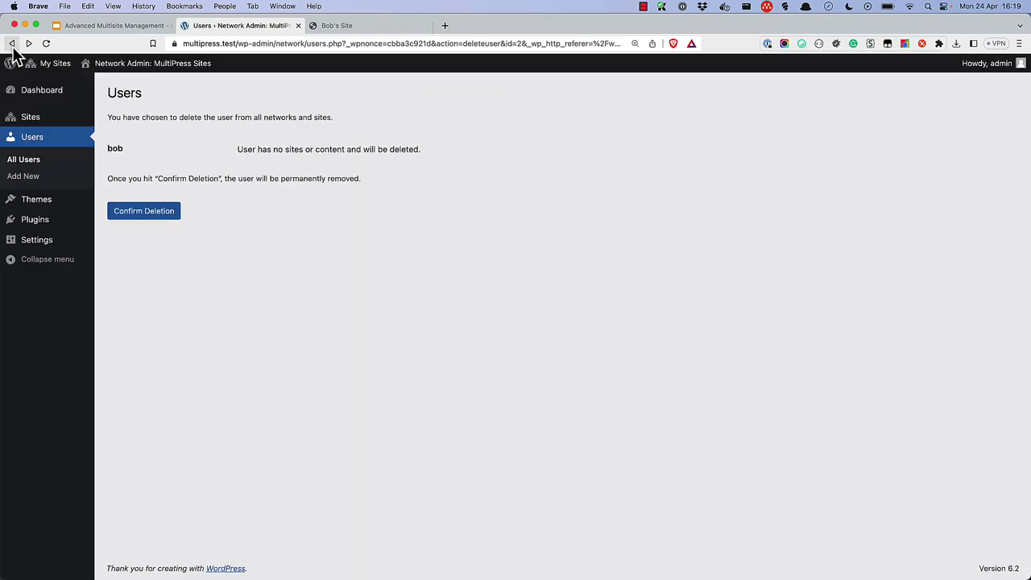
pyautogui.click(35, 98)
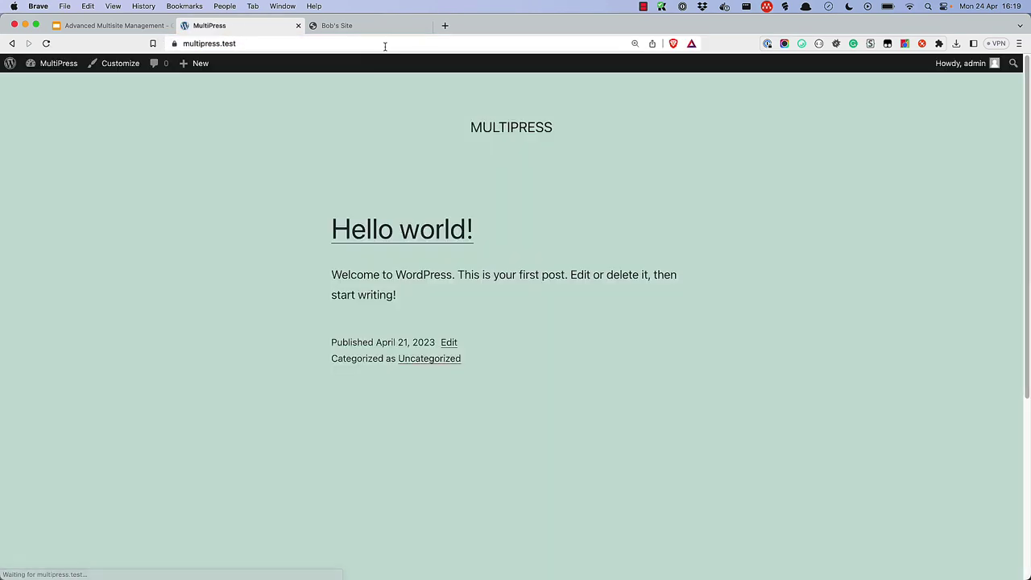
# - From the dashboard, set Settings > Permalinks to Post name (/%postname%/) and save
pyautogui.click(50, 86)
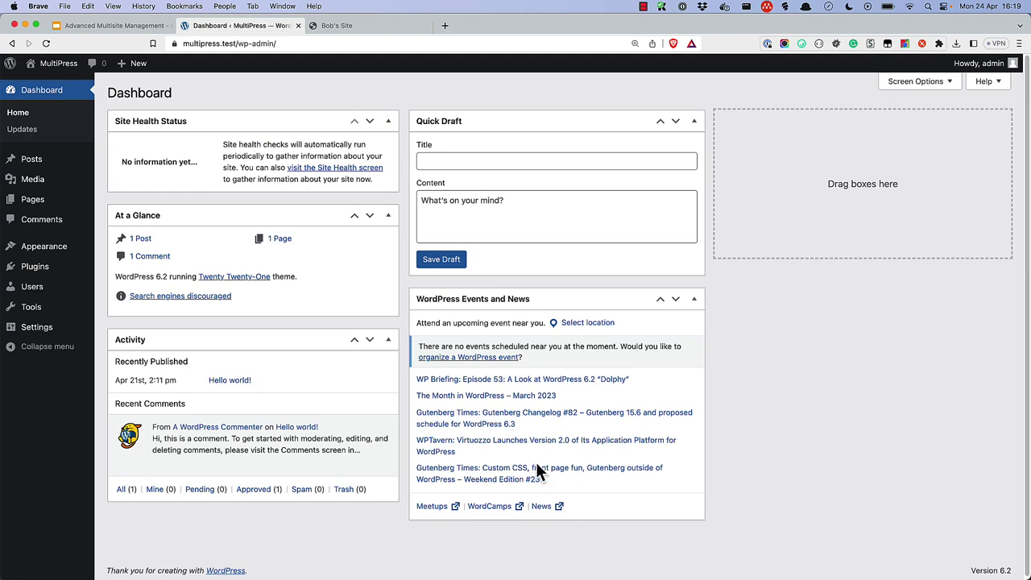
pyautogui.moveTo(40, 332)
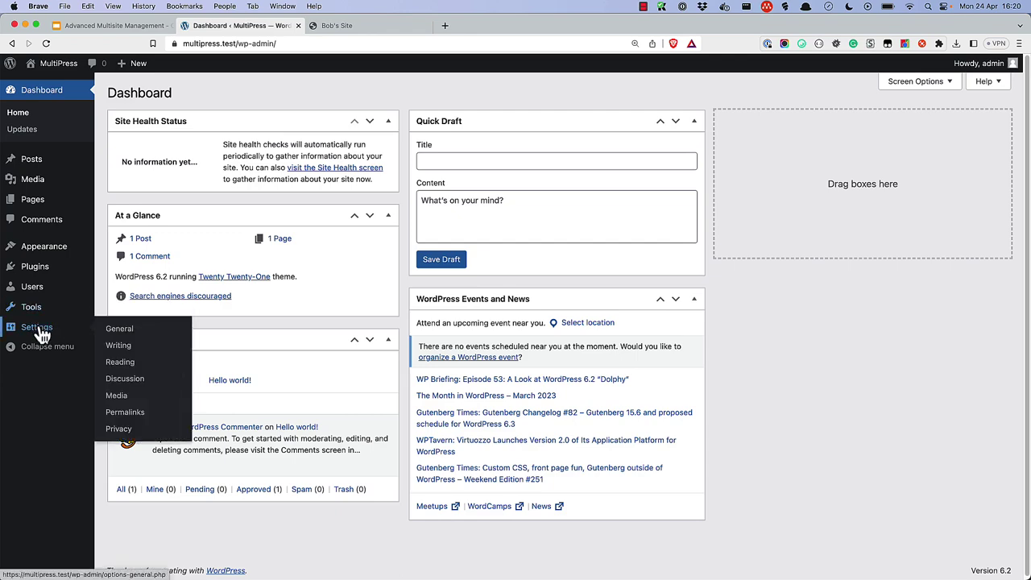
pyautogui.click(122, 412)
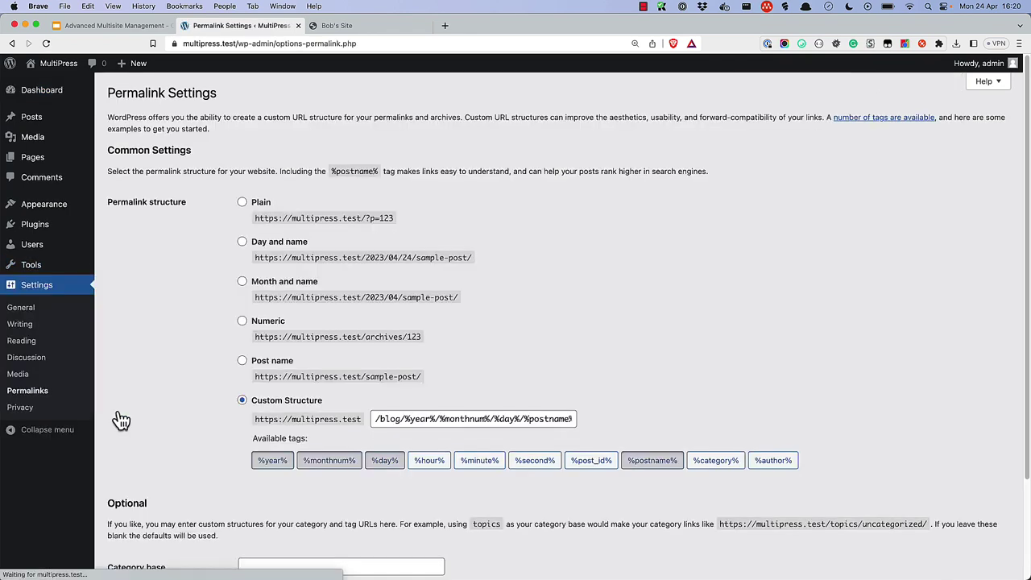
pyautogui.scroll(-3, 195, 435)
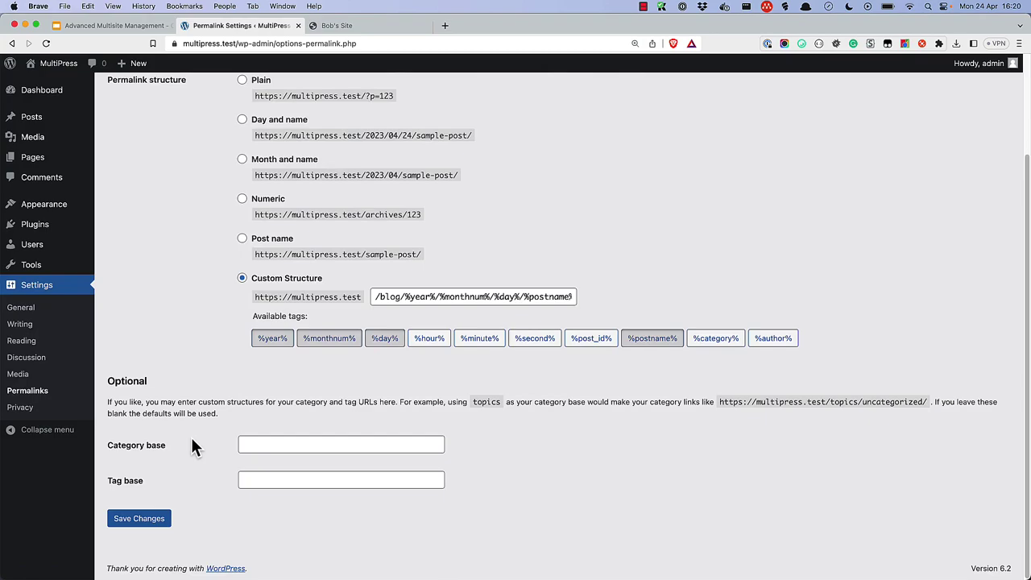
pyautogui.click(242, 239)
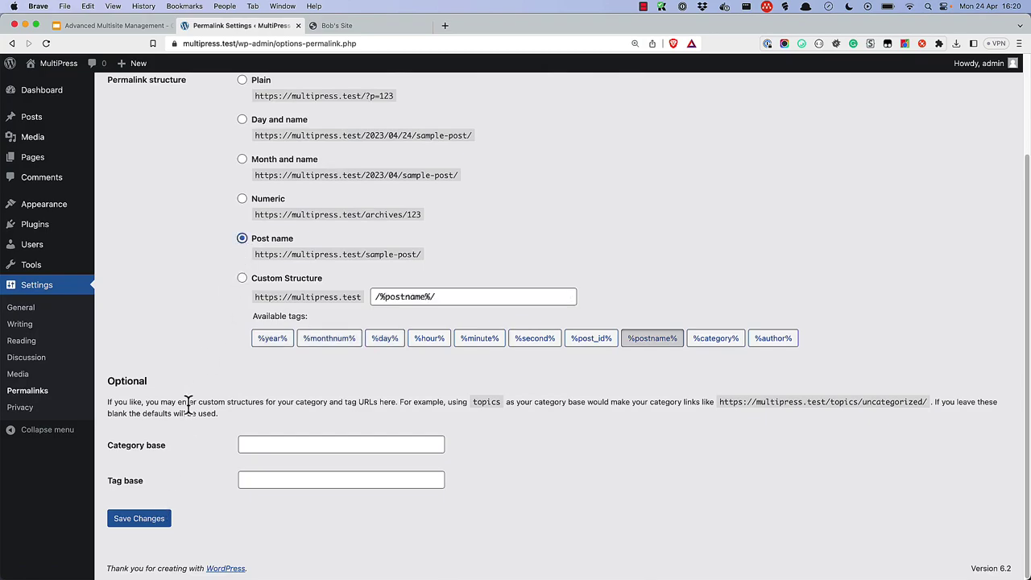
pyautogui.click(153, 521)
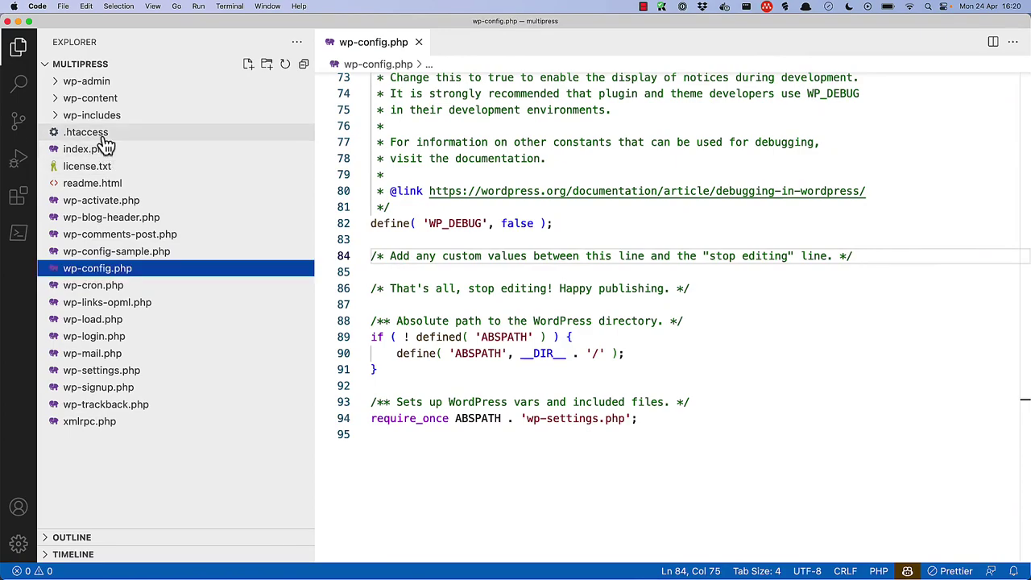
# - Open the .htaccess file from the Visual Studio Code Explorer sidebar
pyautogui.click(96, 134)
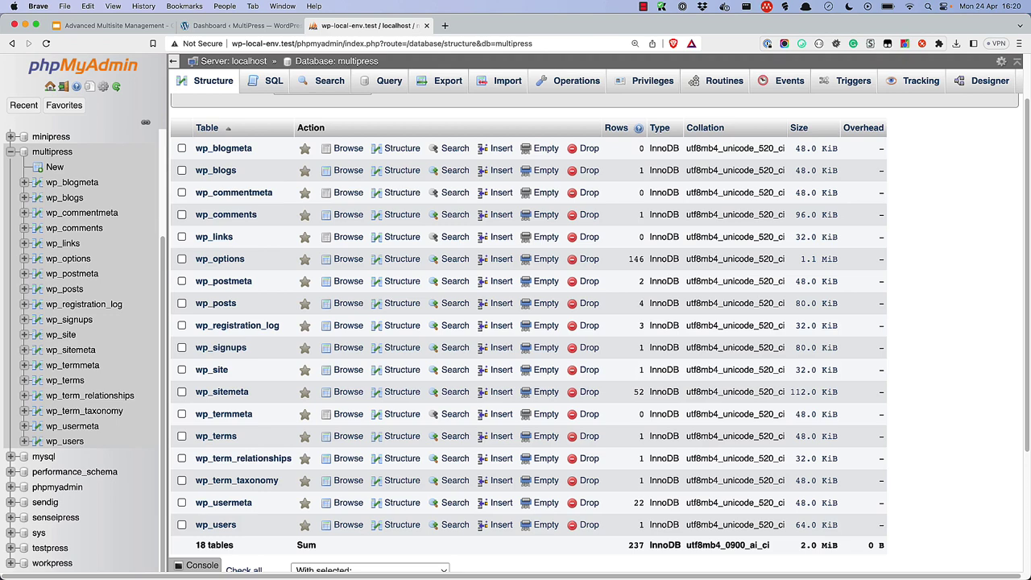
# - Drop wp_blogmeta, wp_blogs, wp_registration_log, wp_signups, wp_site and wp_sitemeta, confirming the deletion
pyautogui.click(182, 150)
pyautogui.click(181, 171)
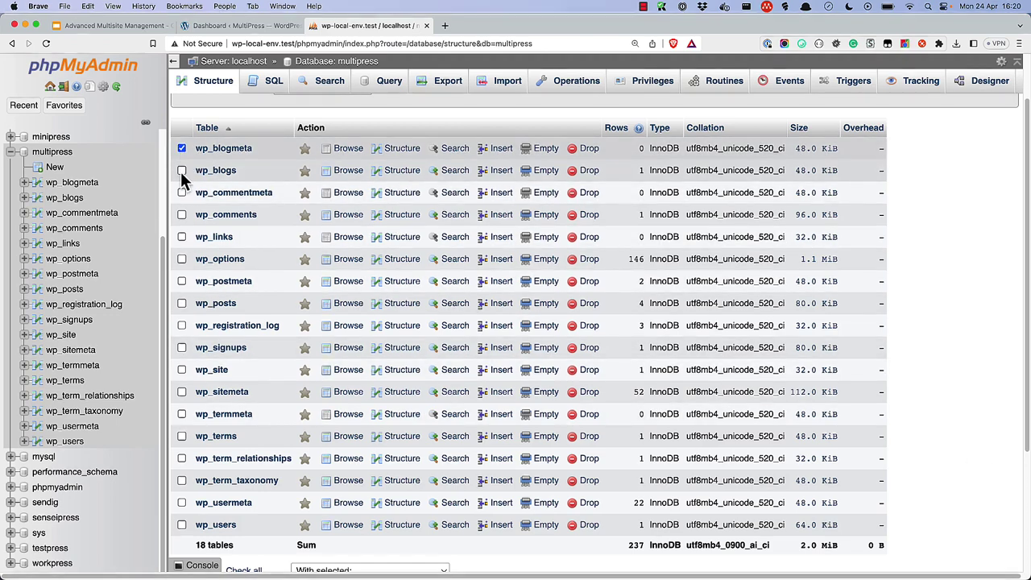
pyautogui.click(182, 326)
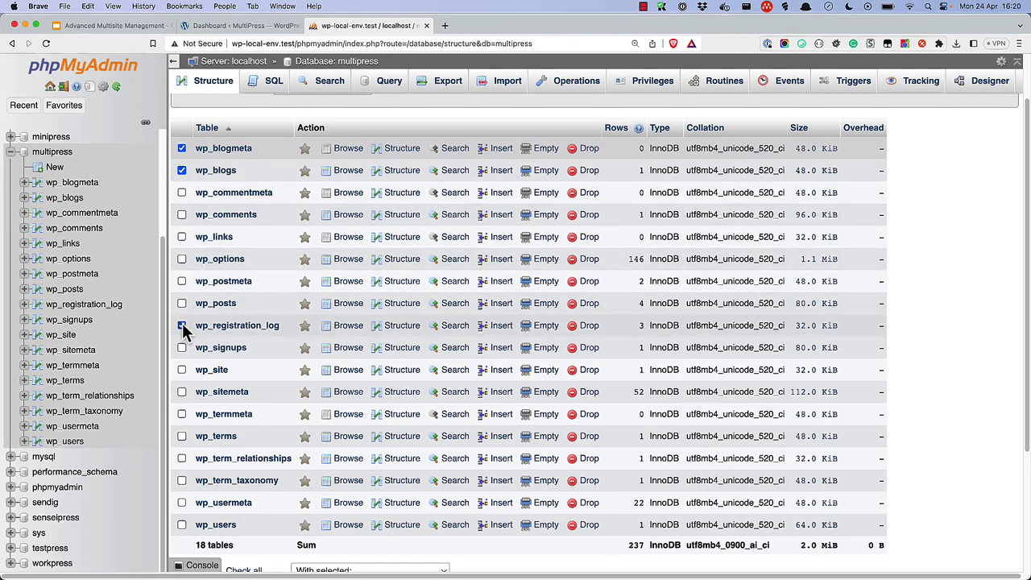
pyautogui.click(182, 348)
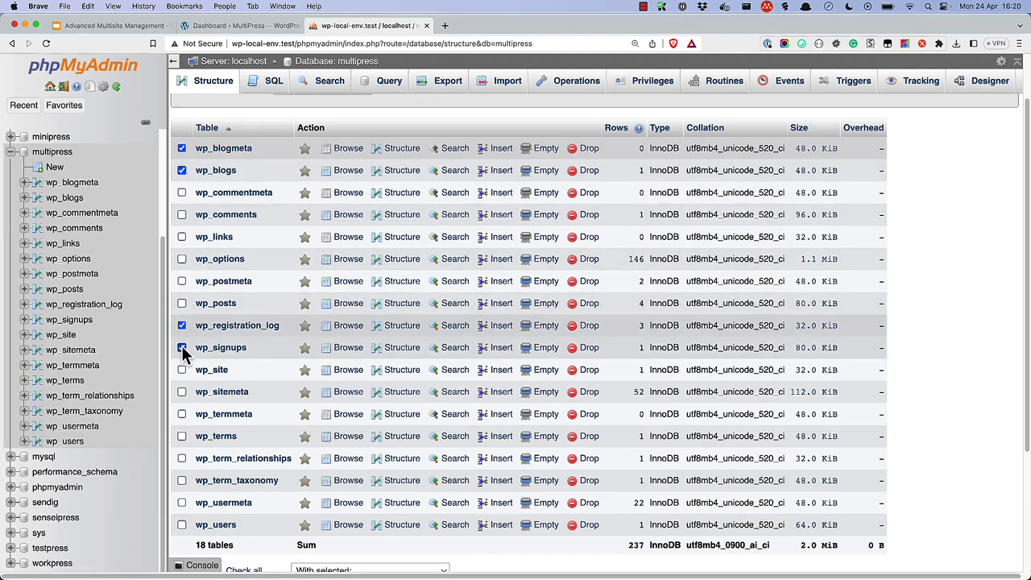
pyautogui.click(181, 370)
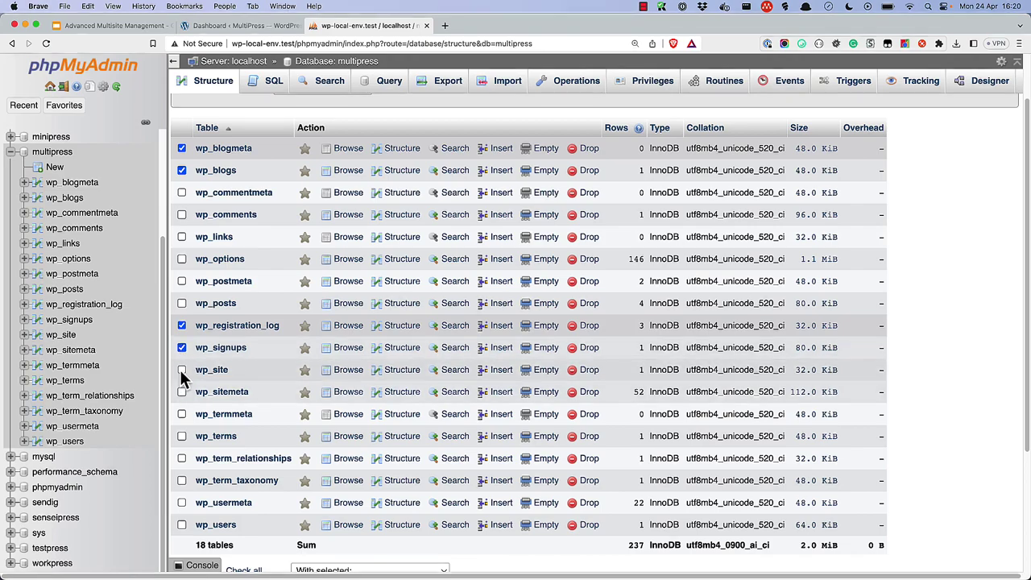
pyautogui.click(182, 392)
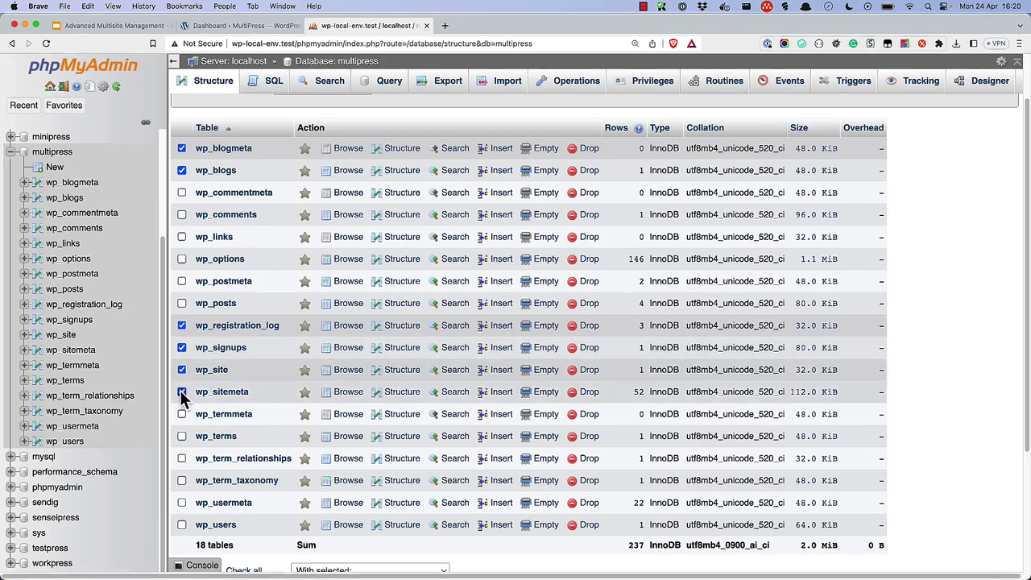
pyautogui.scroll(-2, 182, 397)
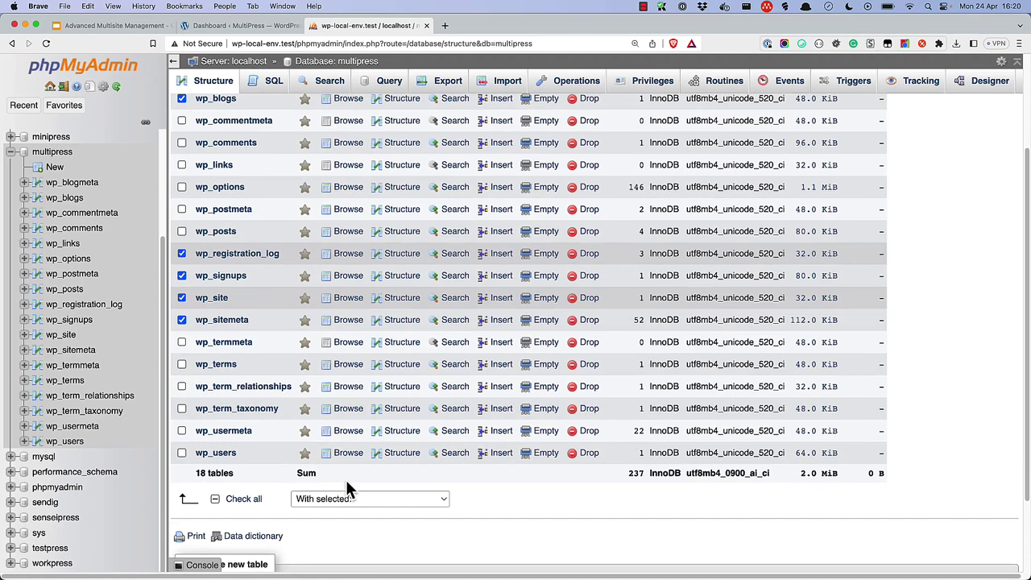
pyautogui.click(382, 496)
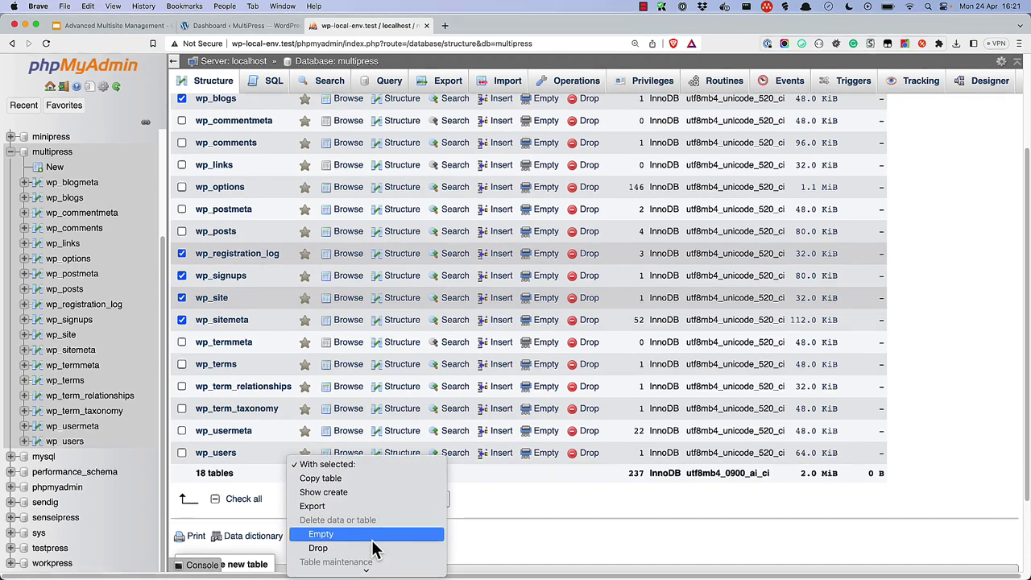
pyautogui.click(373, 550)
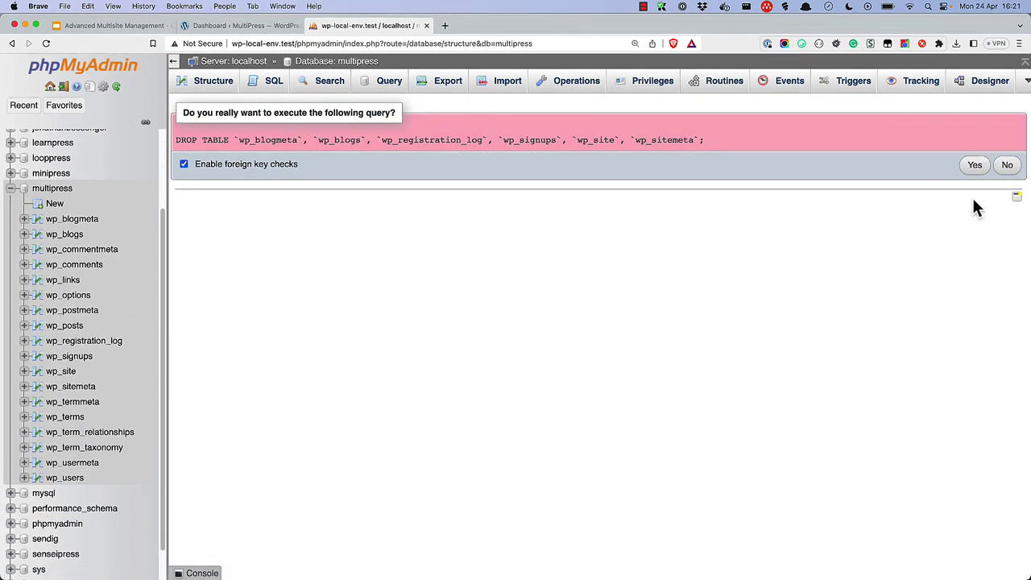
pyautogui.click(975, 165)
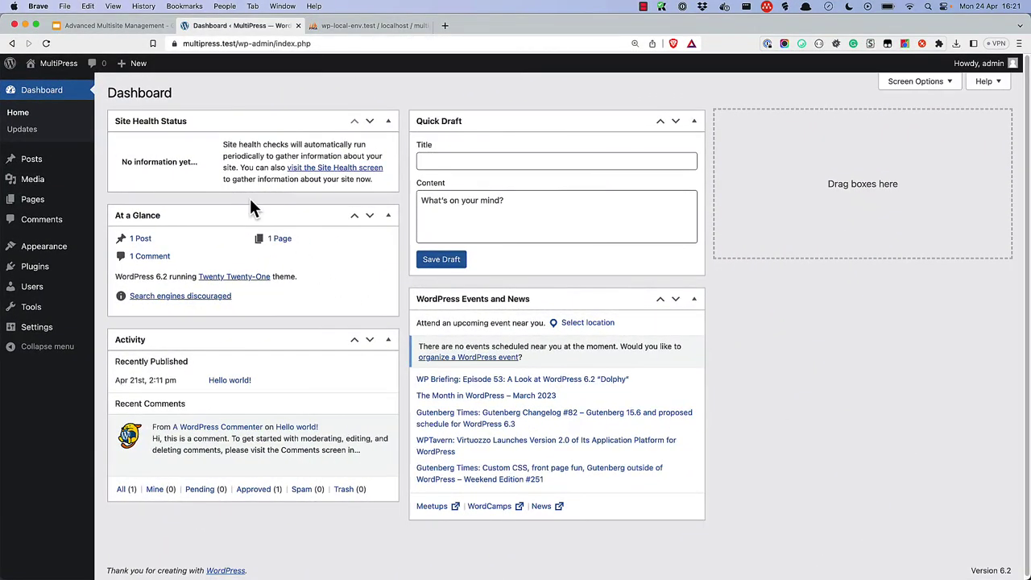
# - Open MultiPress's Visit Site link from the admin bar in a new tab and switch to it
pyautogui.moveTo(54, 66)
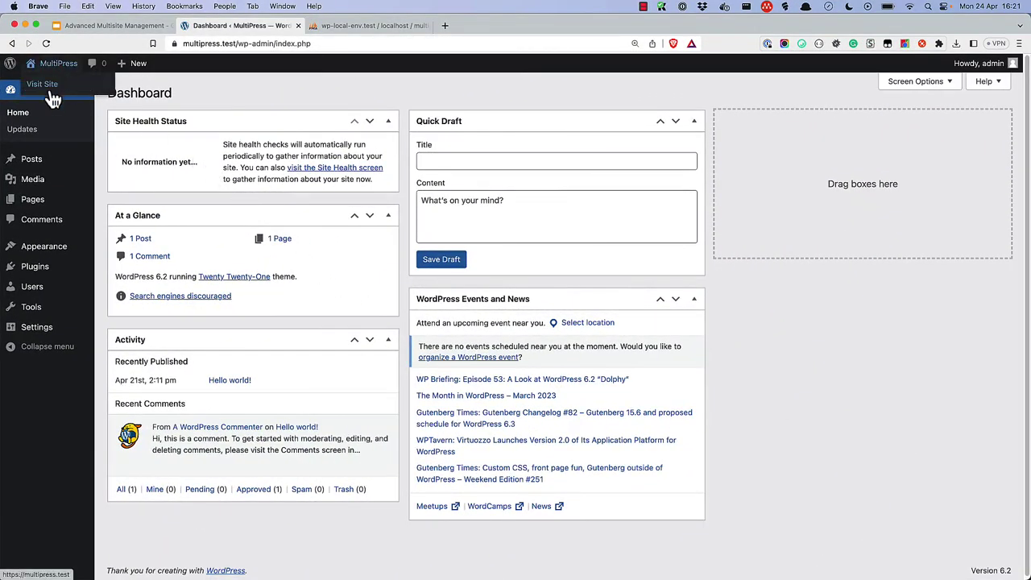
pyautogui.rightClick(50, 85)
pyautogui.click(68, 93)
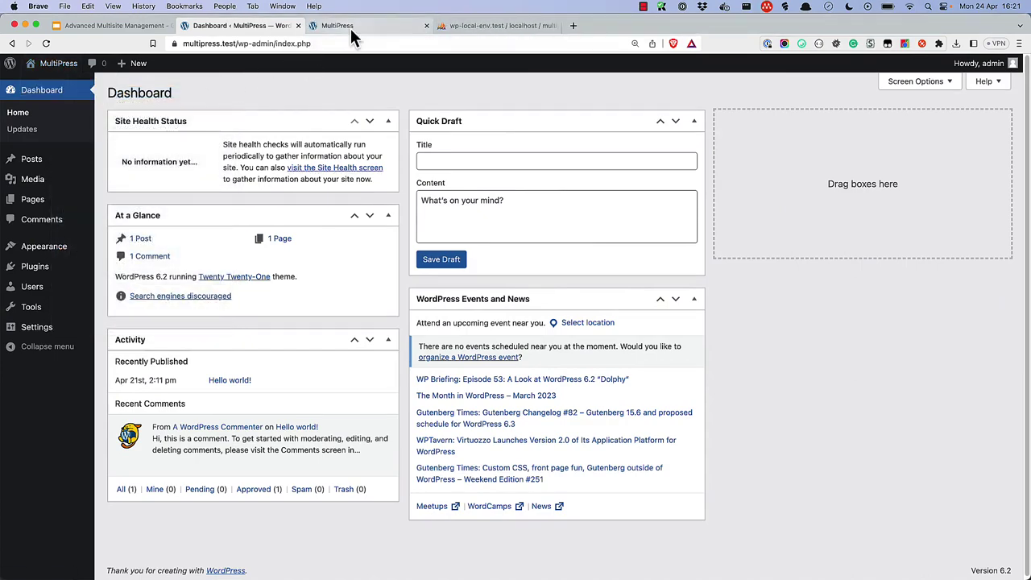
pyautogui.click(352, 27)
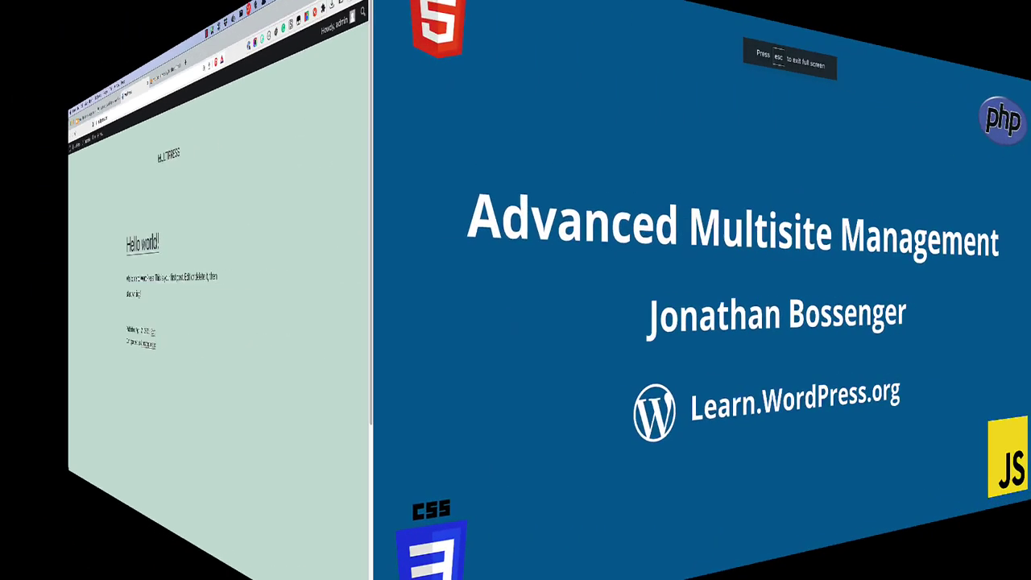